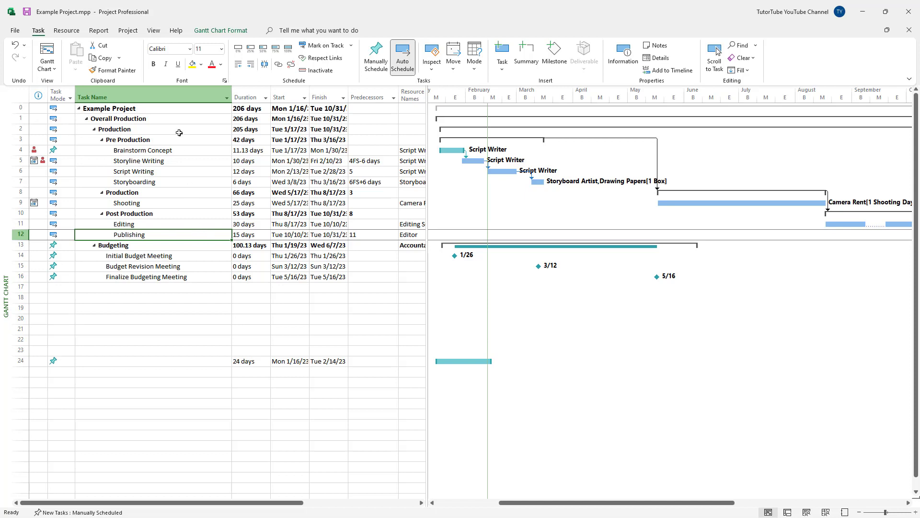
Switch to the Resource Sheet view and look over the existing work and material resources
left_click(127, 30)
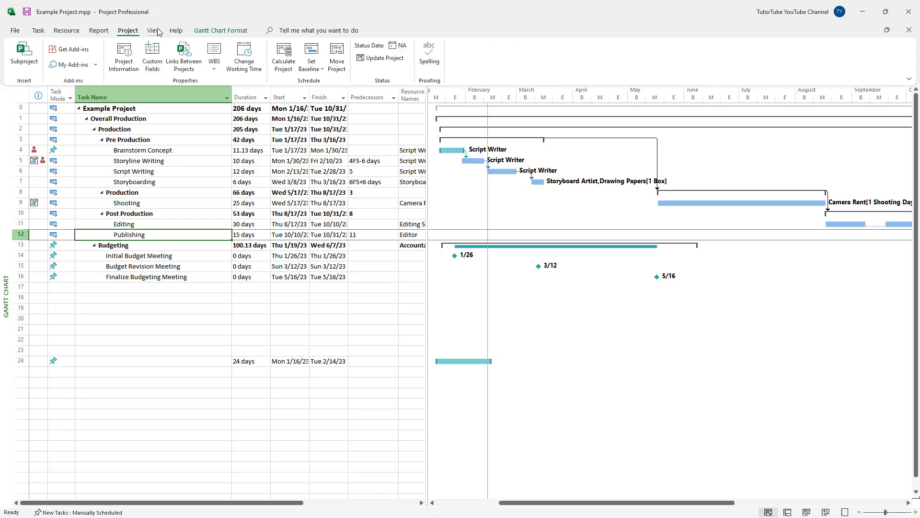
left_click(153, 30)
left_click(187, 58)
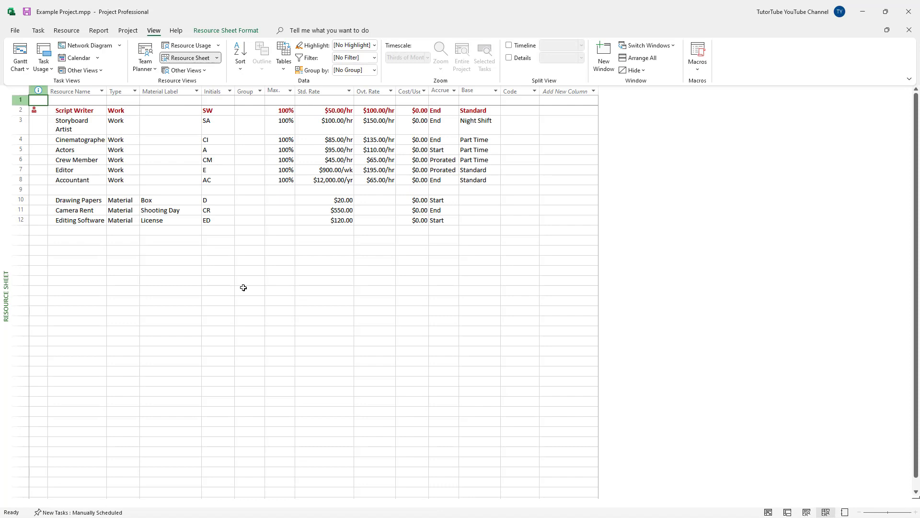
left_click(115, 160)
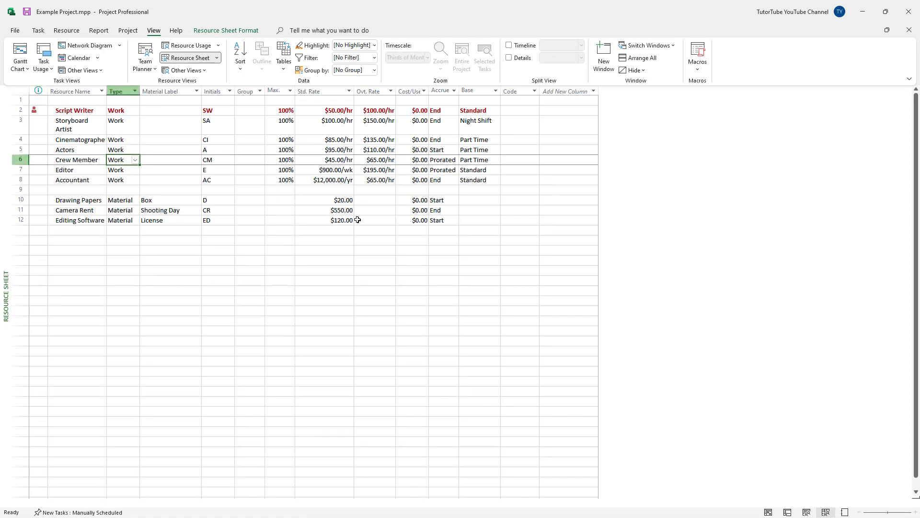
left_click(256, 244)
left_click_drag(89, 201, 288, 222)
left_click(239, 281)
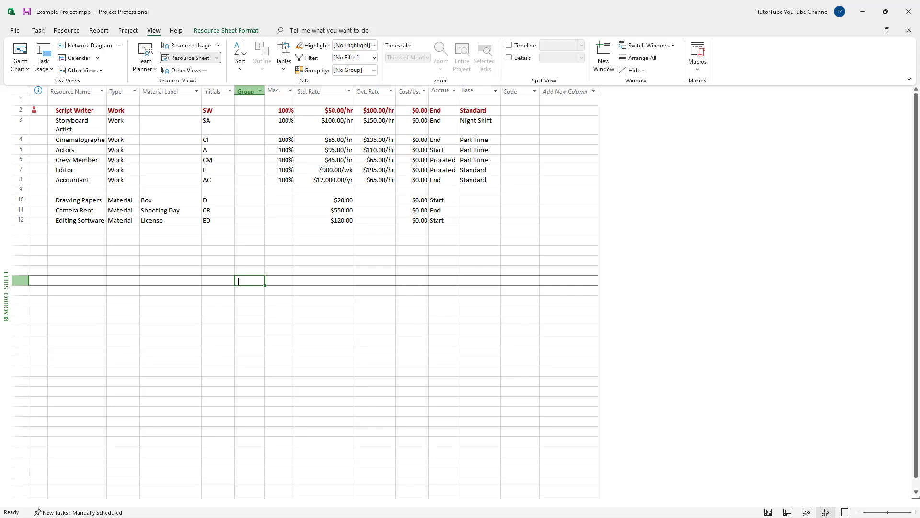
Add a resource named Travel, one blank row below Editing Software, and set its type to Cost
left_click(95, 242)
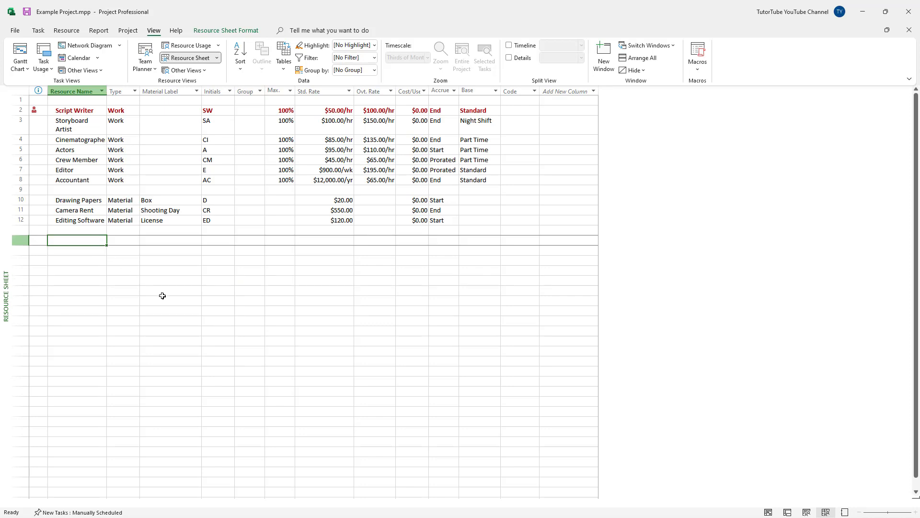
type("T")
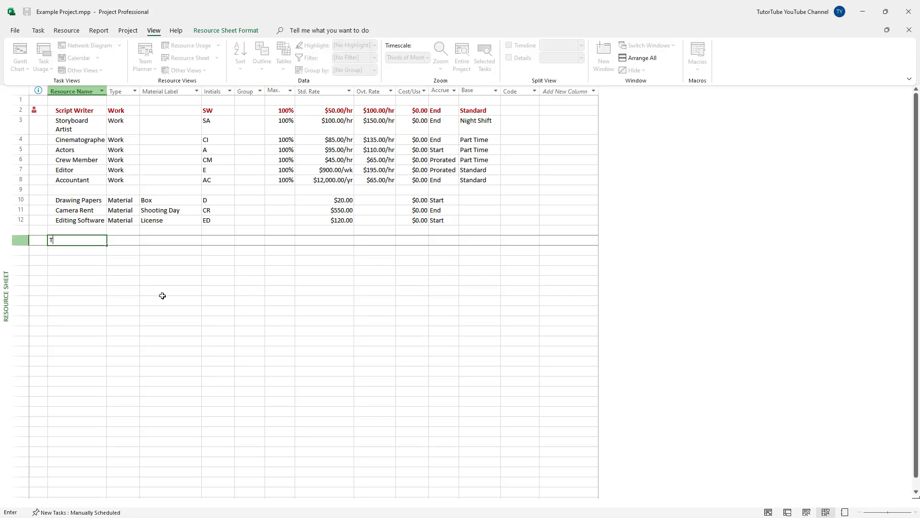
type("ravel")
left_click(293, 279)
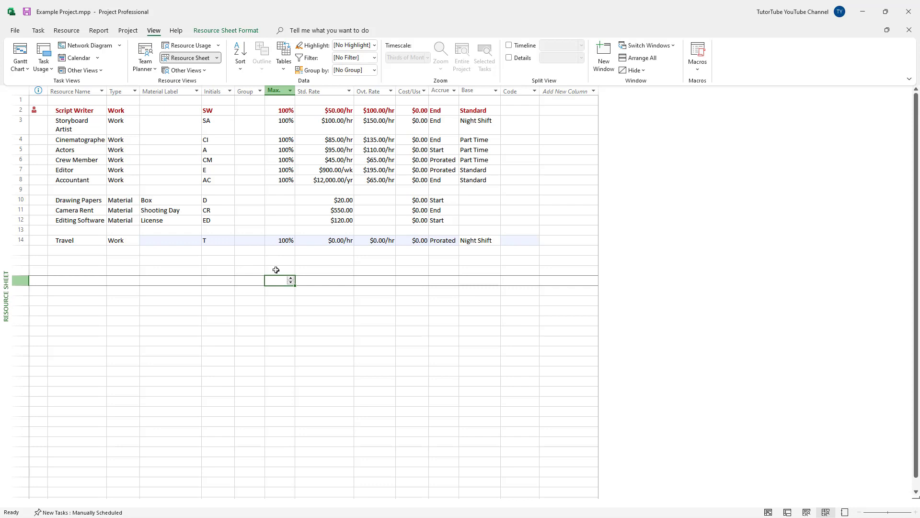
left_click(132, 239)
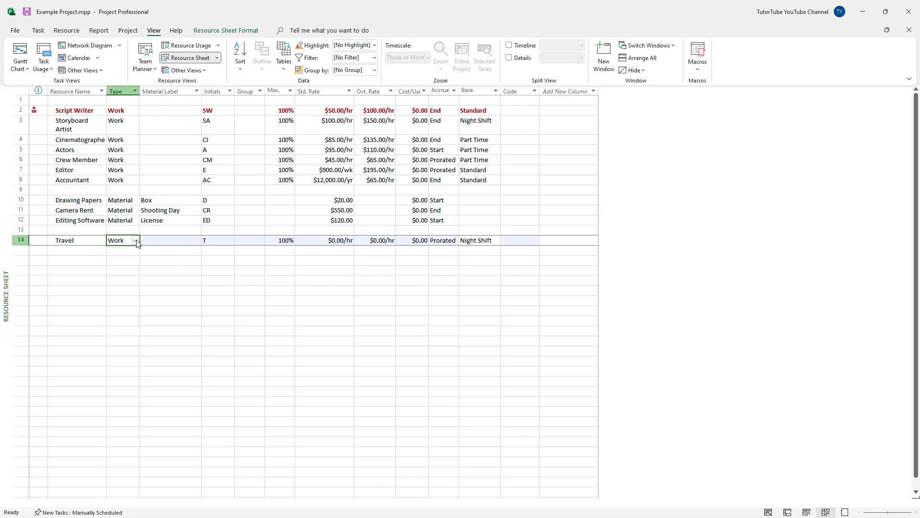
left_click(136, 241)
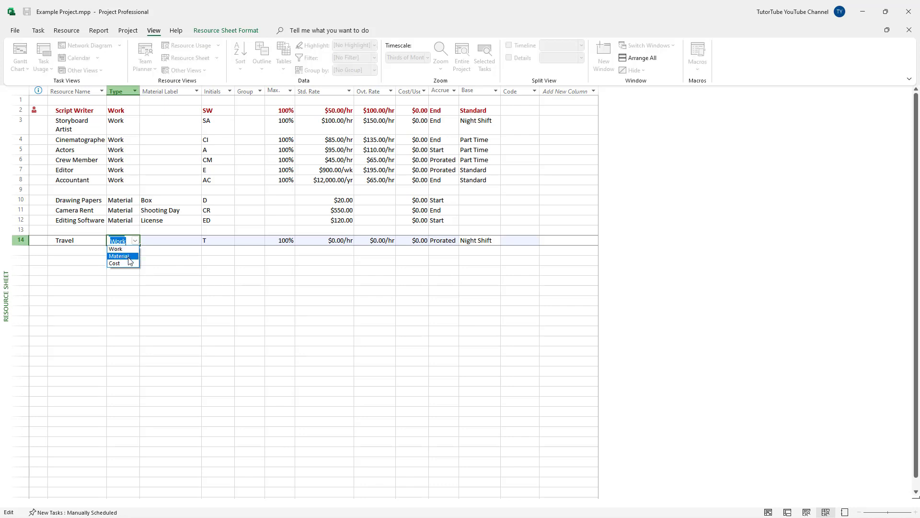
left_click(123, 263)
left_click(357, 280)
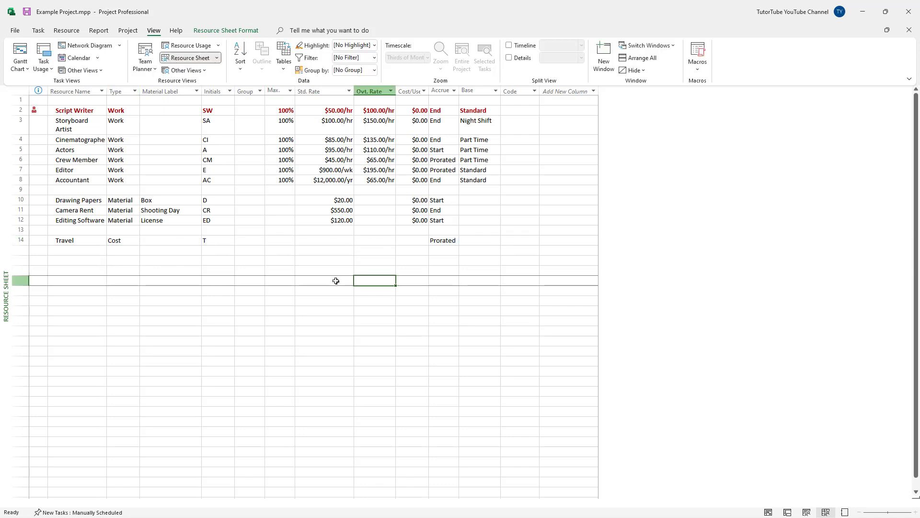
Set the Travel resource's initials to TR and its cost accrual to Start
left_click(228, 240)
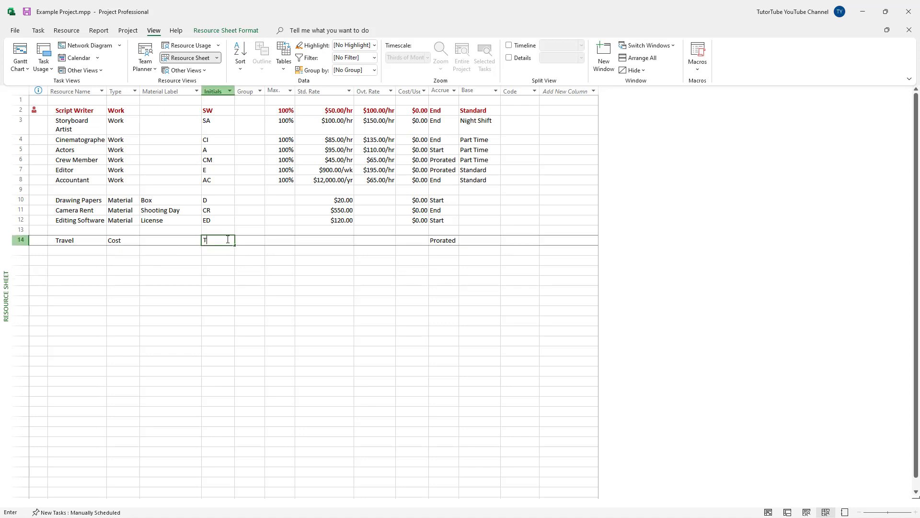
type("TR")
left_click(282, 277)
left_click(408, 244)
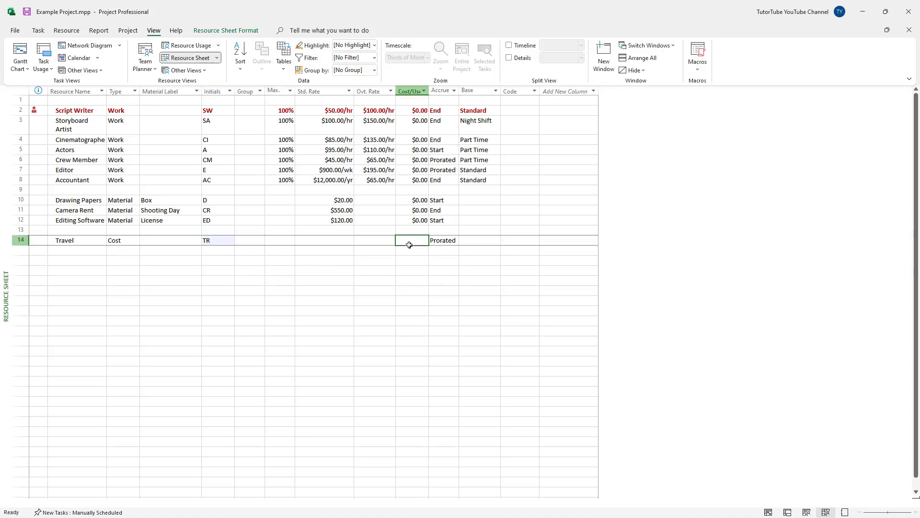
left_click(450, 244)
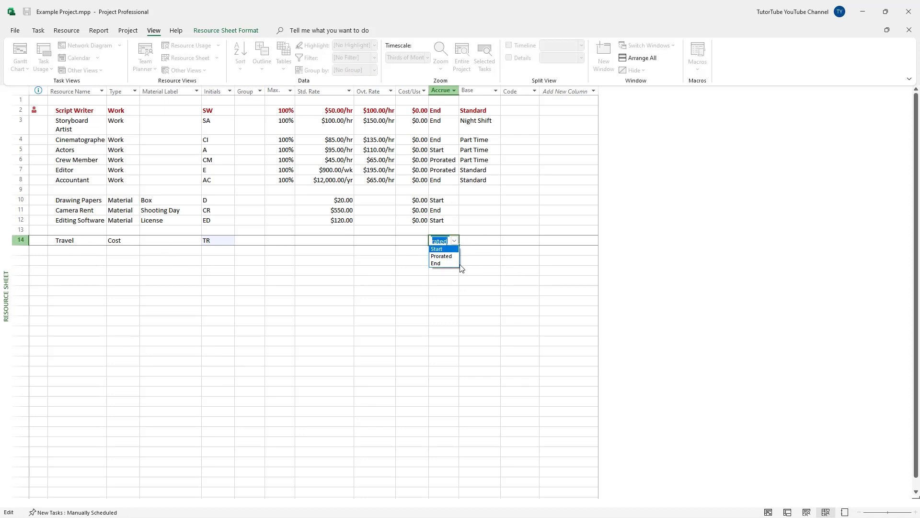
left_click(445, 249)
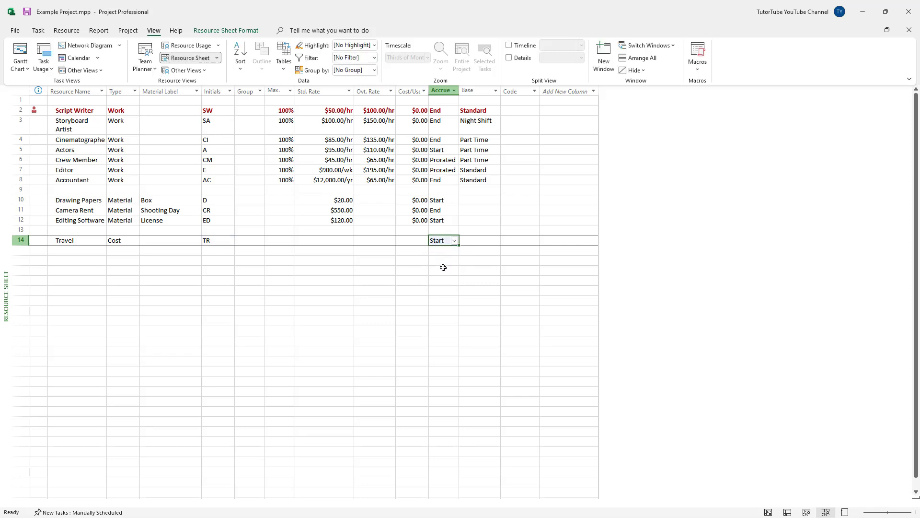
left_click(441, 270)
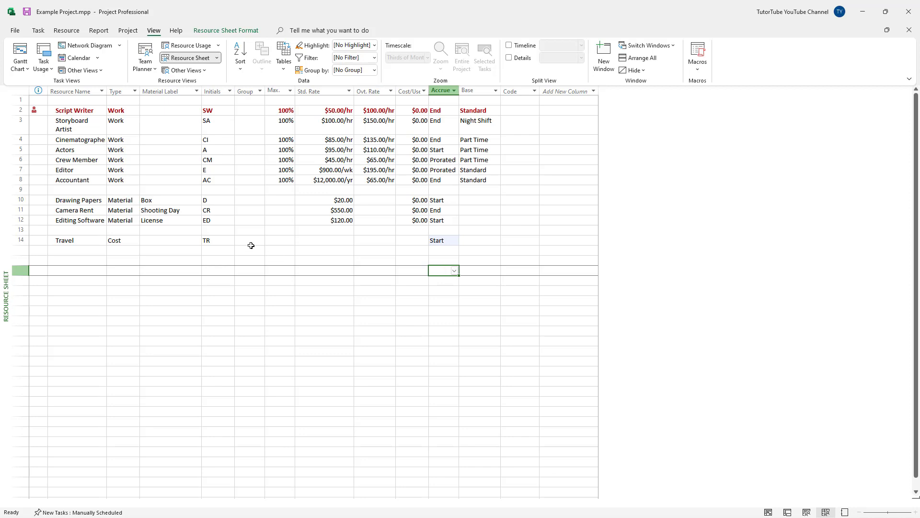
Add a resource named Food directly below Travel and set its type to Cost
left_click(86, 251)
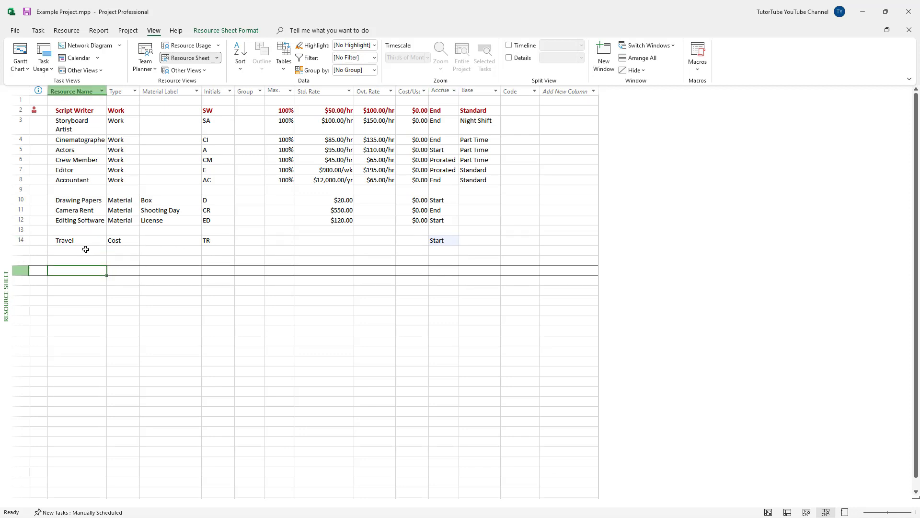
type("Fo")
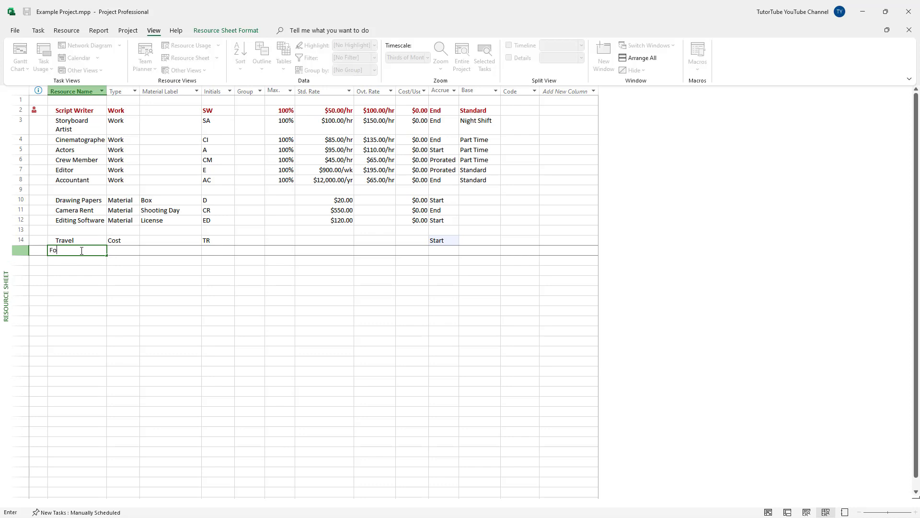
type("od")
key("Return")
left_click(136, 249)
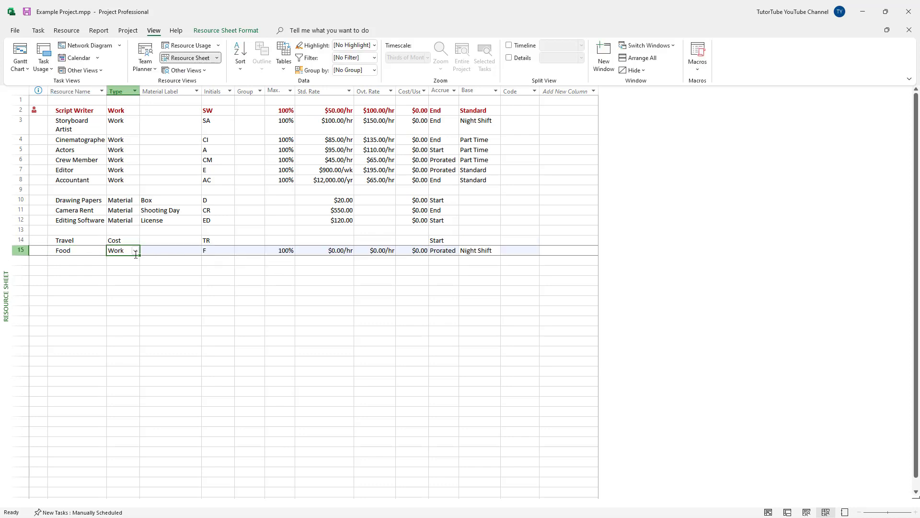
left_click(137, 251)
left_click(120, 278)
Set the Food resource's initials to FO and its cost accrual to Start
left_click(219, 252)
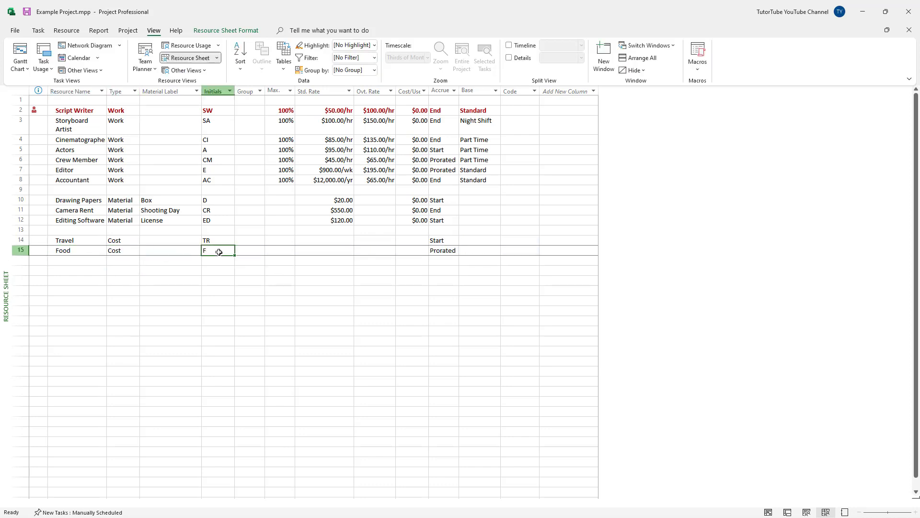
type("FO")
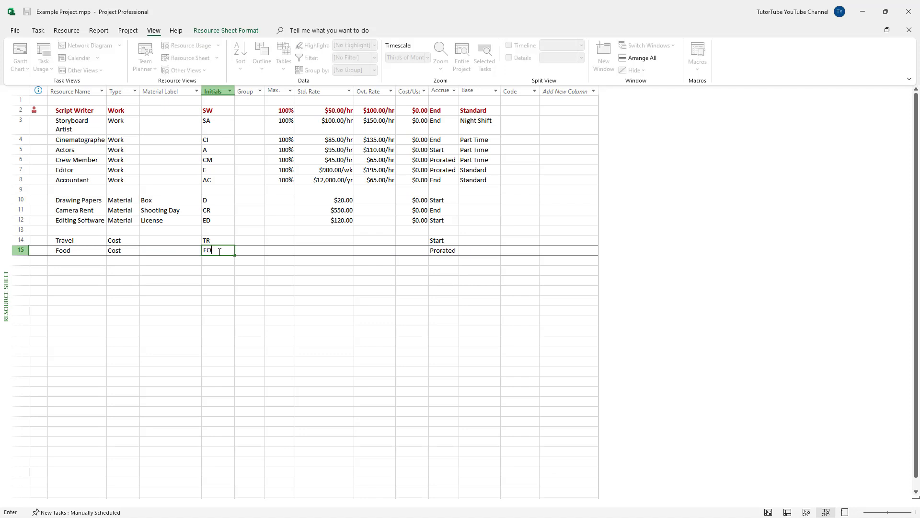
left_click(374, 250)
left_click(450, 251)
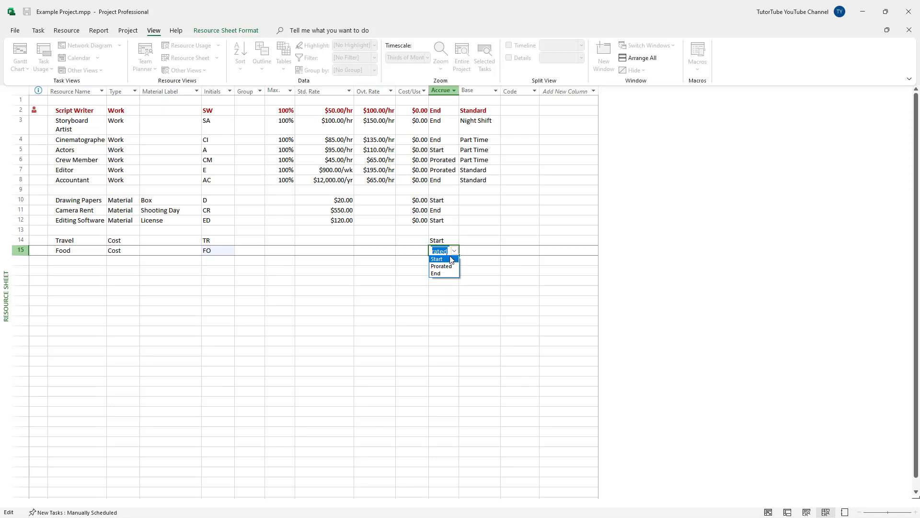
left_click(451, 259)
left_click(281, 288)
Add a resource named First Aid directly below Food and set its type to Cost
left_click(76, 261)
type("F")
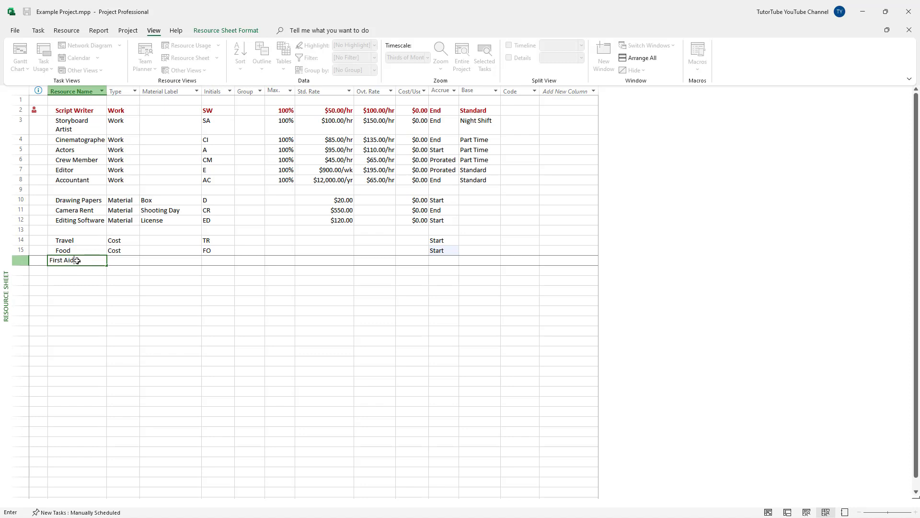
type("irst Aid")
key("Return")
left_click(133, 257)
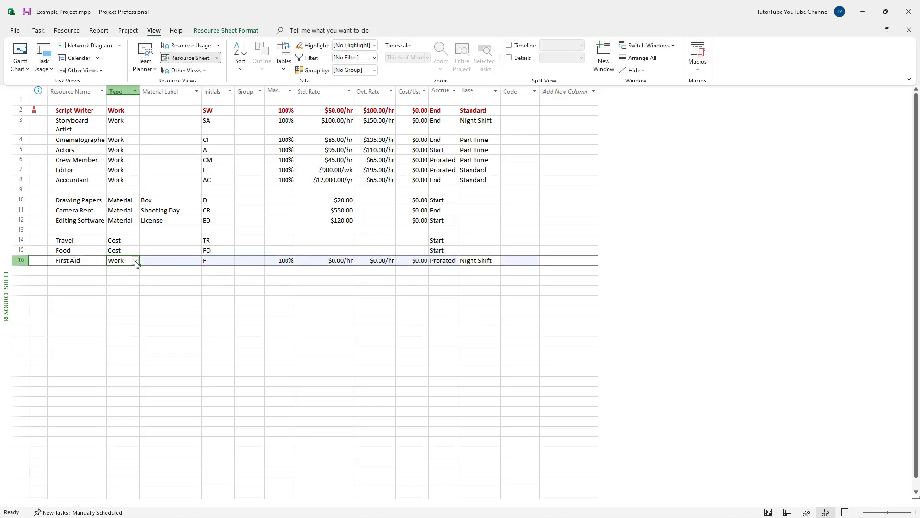
left_click(135, 260)
left_click(116, 283)
Set the First Aid resource's cost accrual to Start
left_click(453, 262)
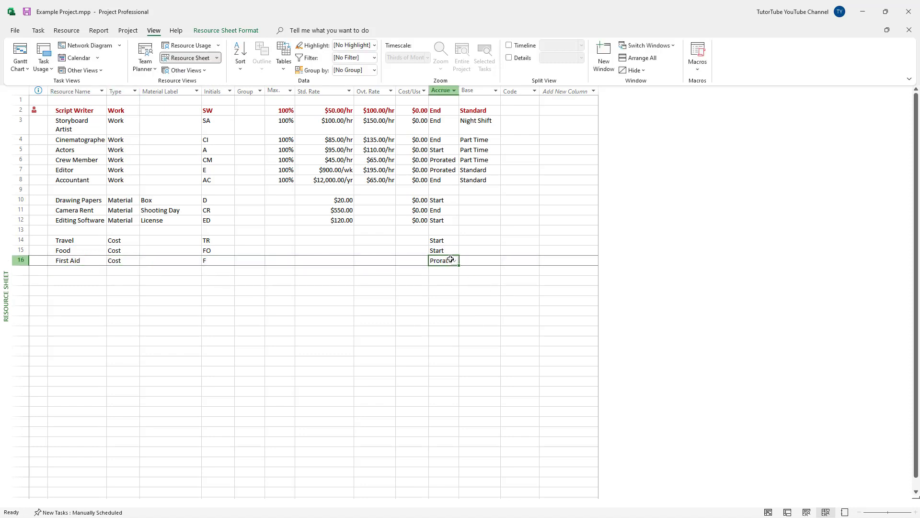
left_click(455, 262)
left_click(455, 262)
left_click(440, 270)
left_click(415, 291)
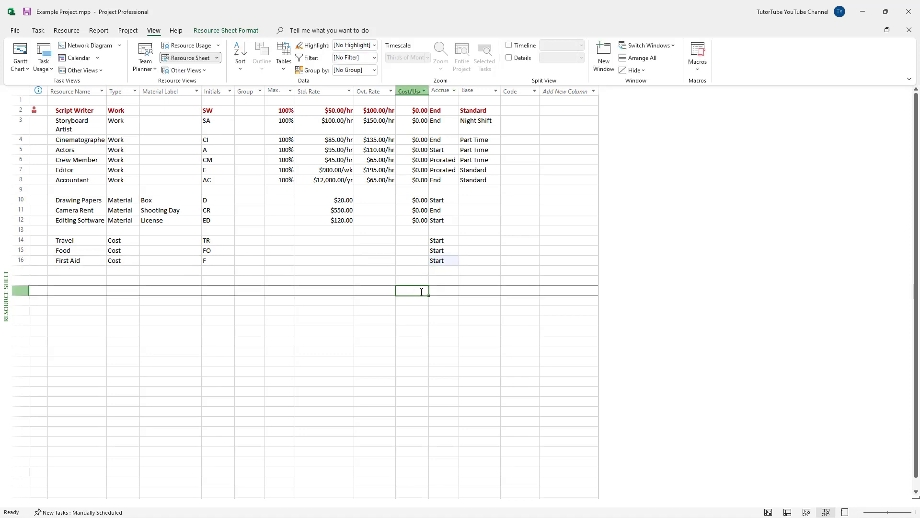
Set the First Aid resource's initials to FI
left_click(214, 253)
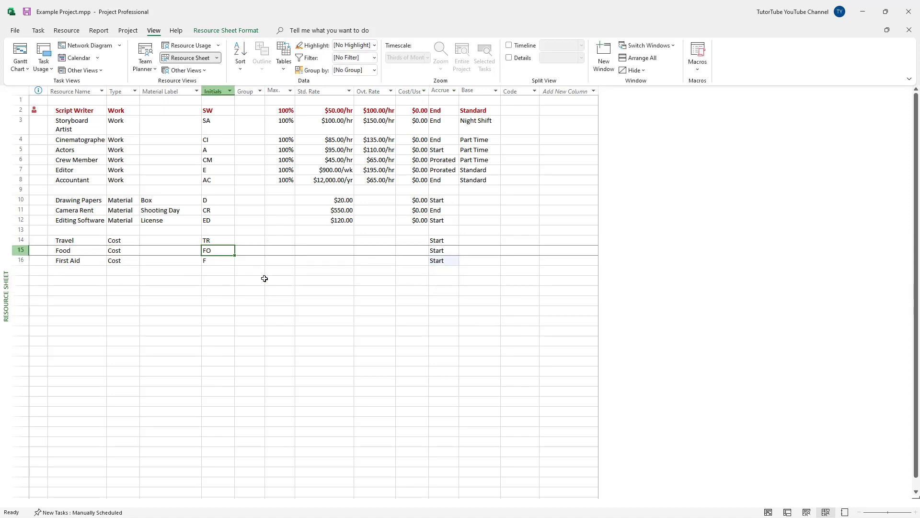
left_click(229, 263)
type("A")
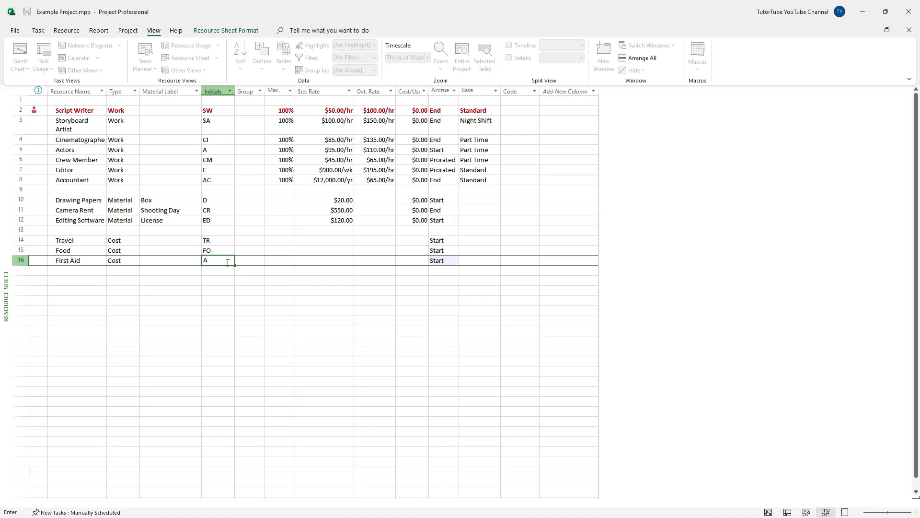
left_click(222, 321)
left_click_drag(221, 231, 223, 262)
left_click(259, 303)
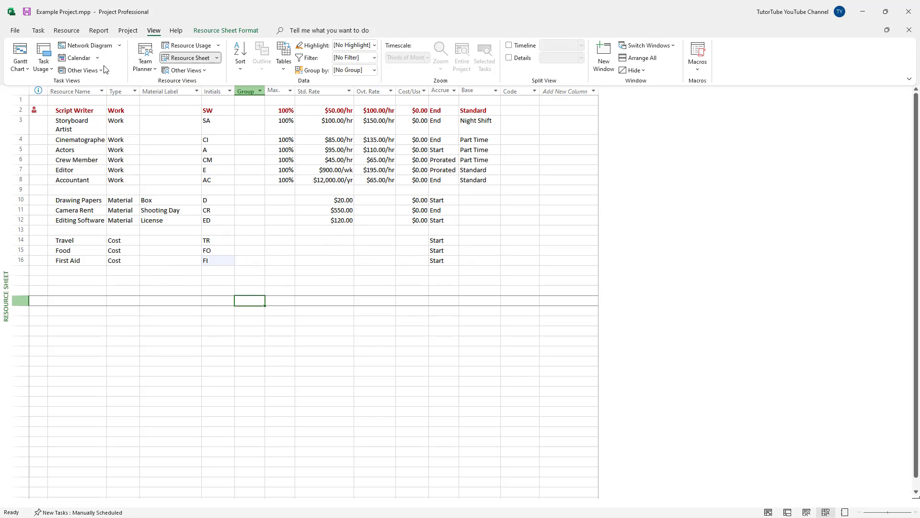
Return to the Gantt Chart view and open the resource details form beneath it
left_click(19, 53)
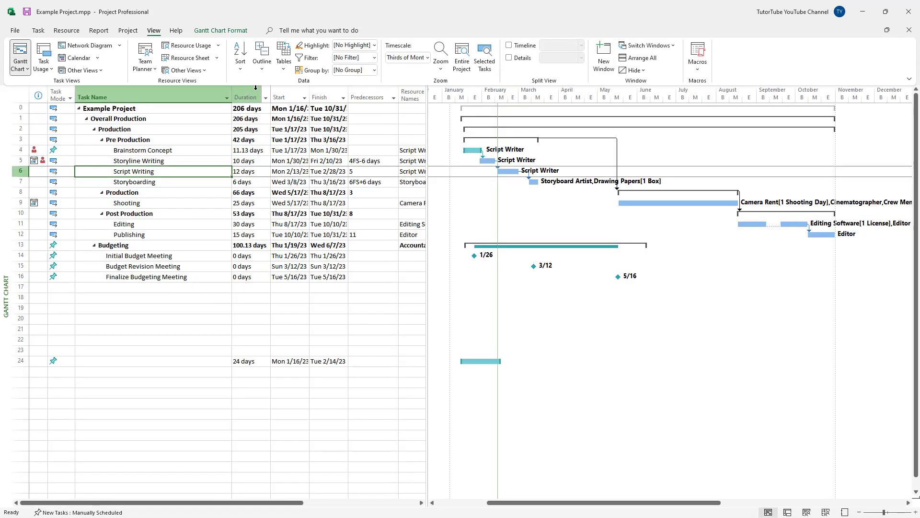
left_click(105, 32)
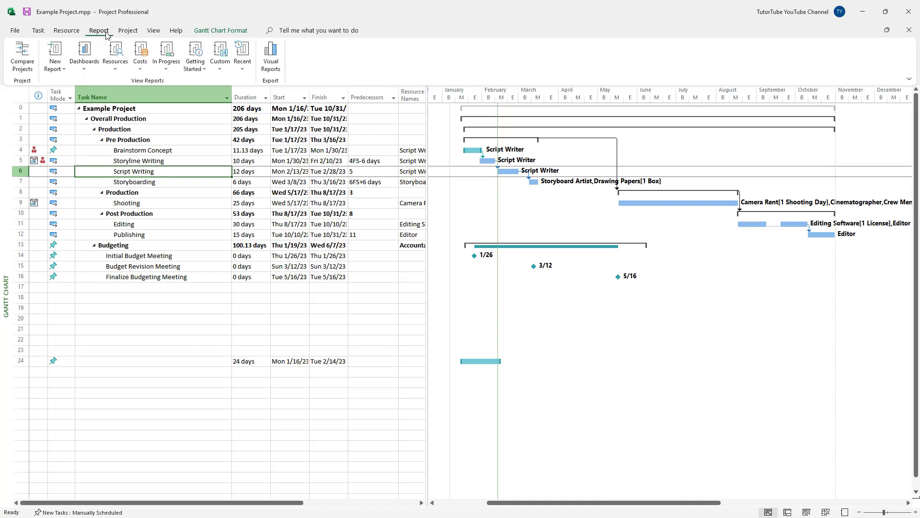
left_click(127, 31)
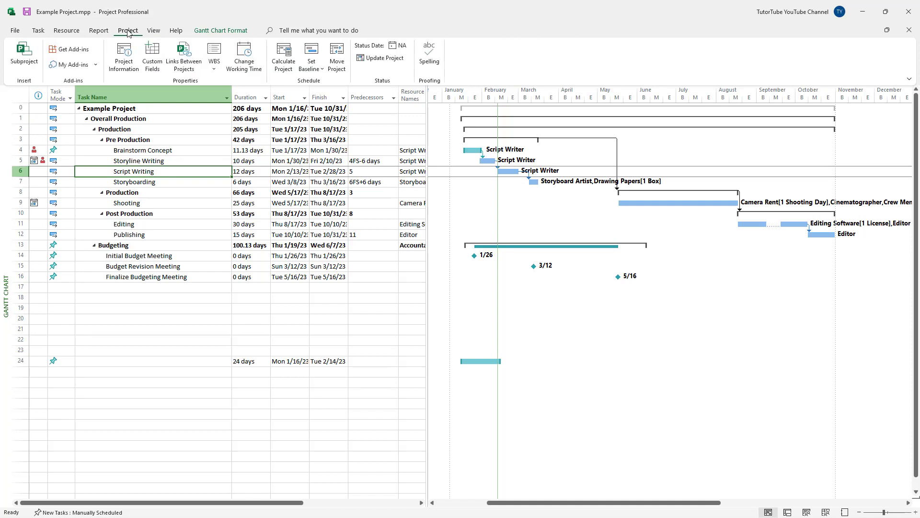
left_click(100, 32)
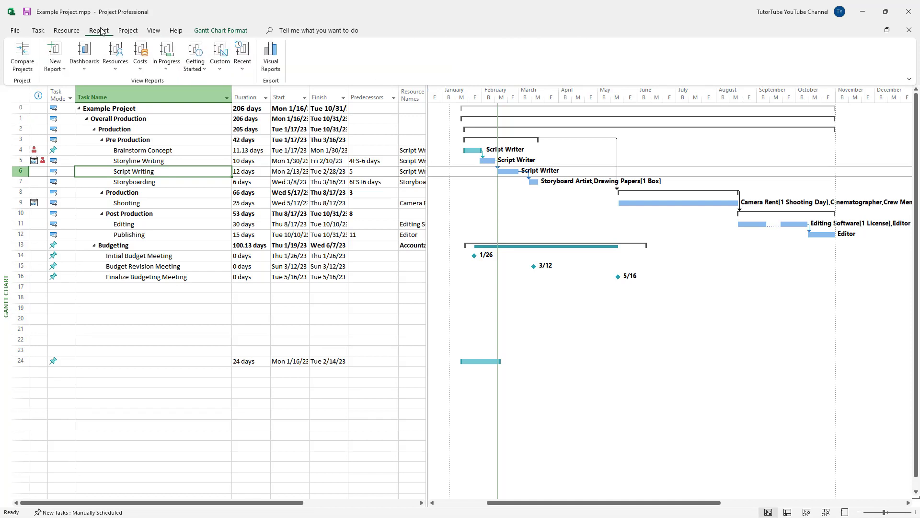
left_click(66, 32)
left_click(211, 57)
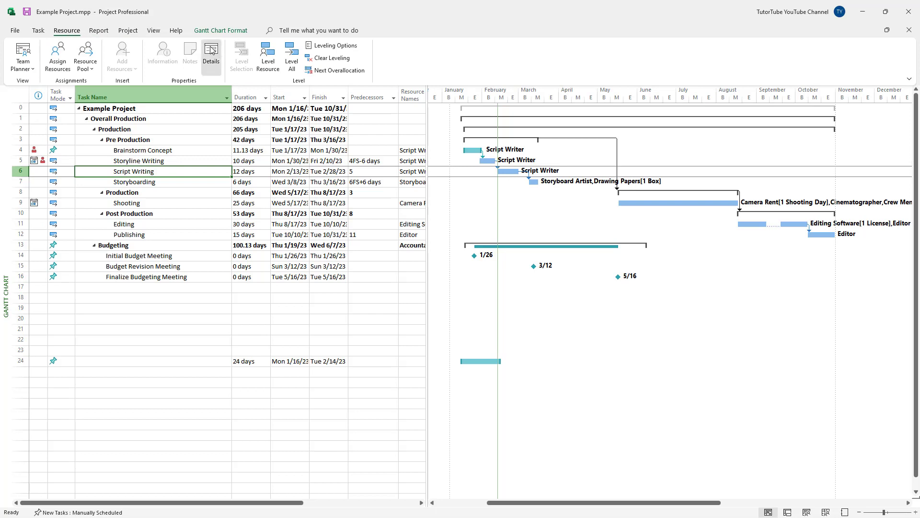
Display the resource details of the Storyboarding task in the Resource Form
left_click(152, 194)
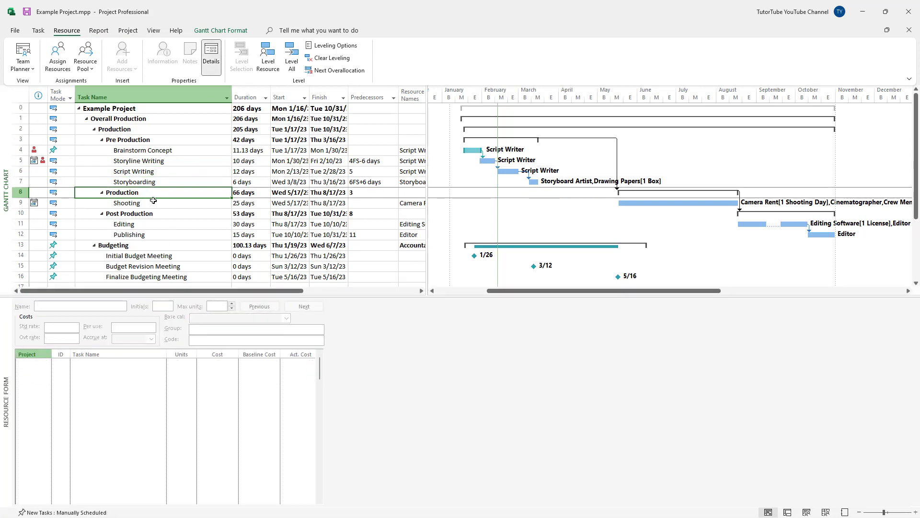
left_click(140, 161)
left_click(140, 182)
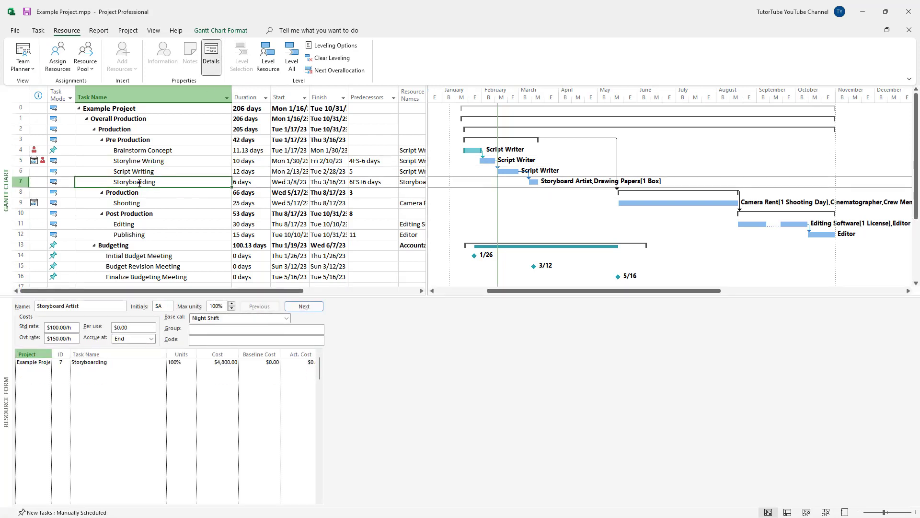
Examine the resource details of the Storyboarding, Editing and Script Writing tasks in the Resource Form
left_click(108, 370)
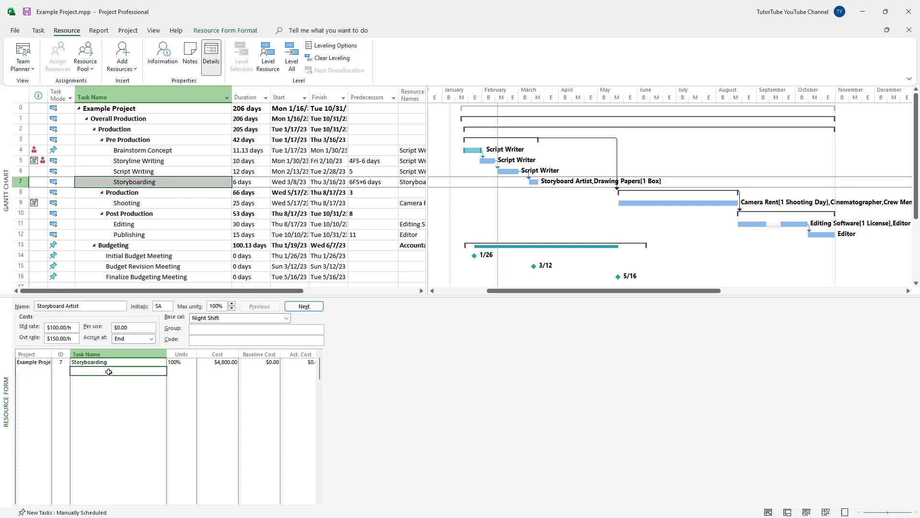
left_click(140, 224)
left_click(91, 369)
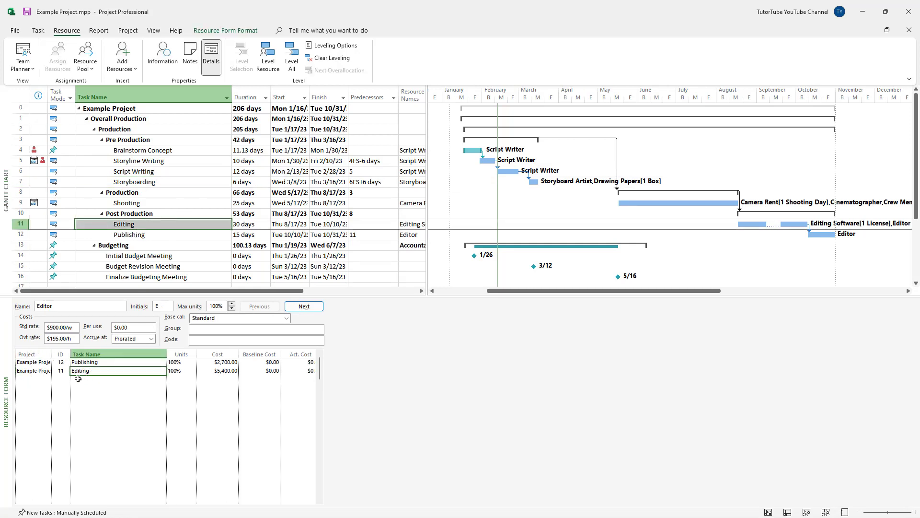
left_click(167, 171)
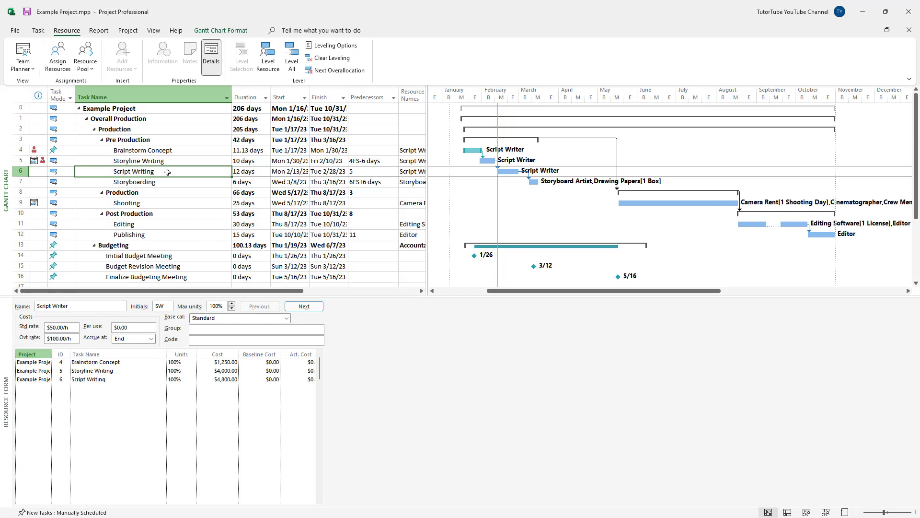
left_click(135, 224)
Close the Resource Form and open the Task Details Form for the Script Writing task
left_click(217, 60)
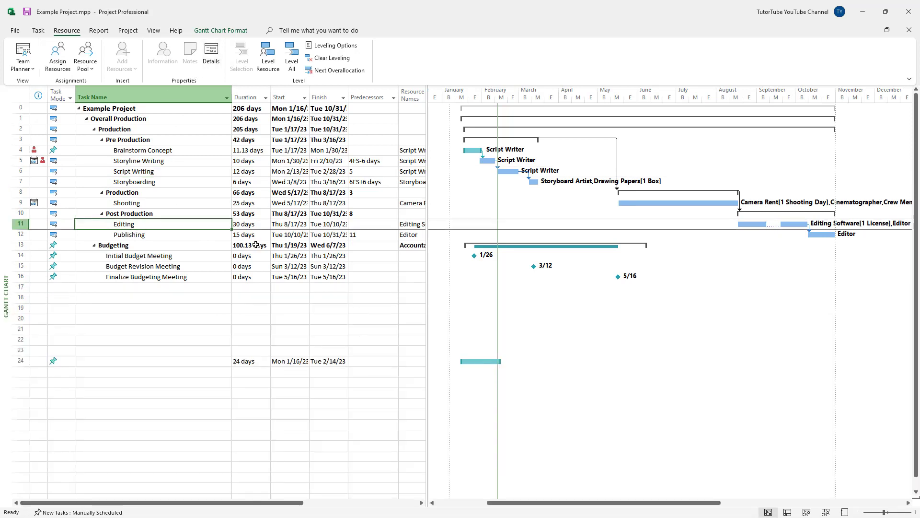
left_click(39, 31)
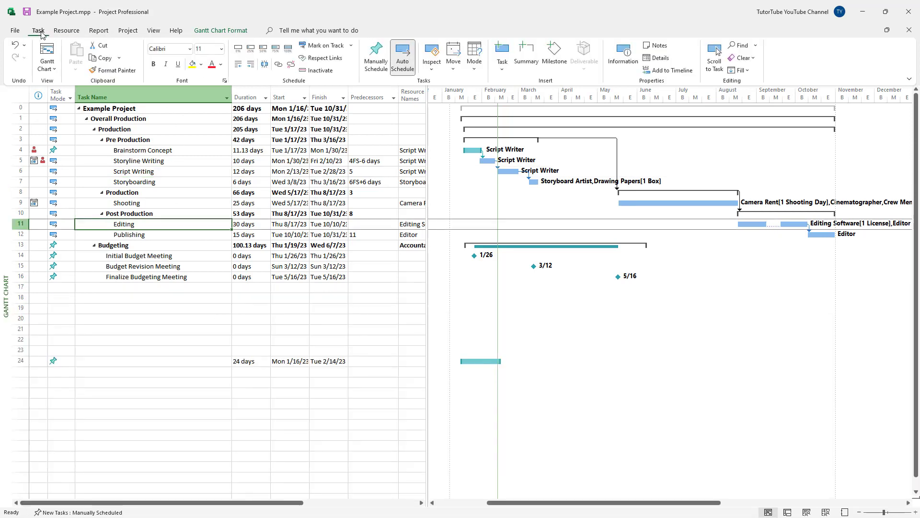
left_click(138, 171)
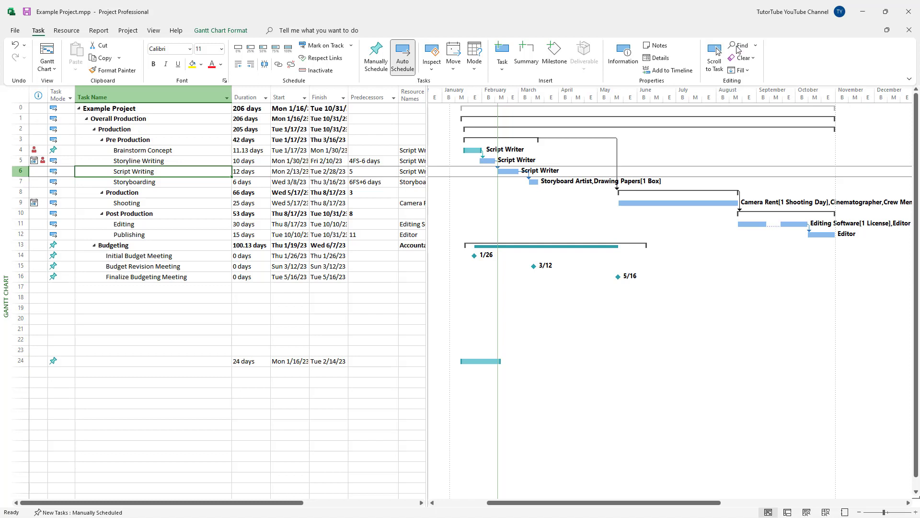
left_click(658, 58)
Try to assign the Travel cost resource to the Script Writing task
left_click(67, 387)
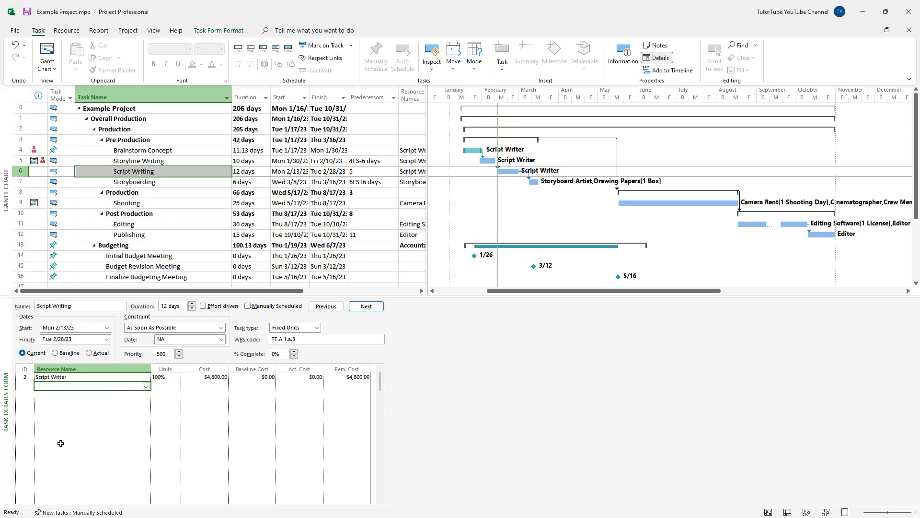
left_click(146, 387)
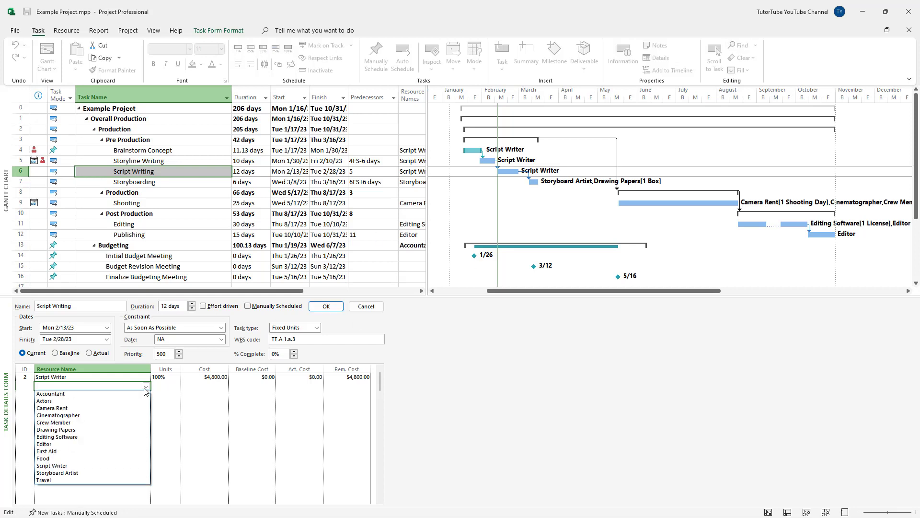
left_click(65, 479)
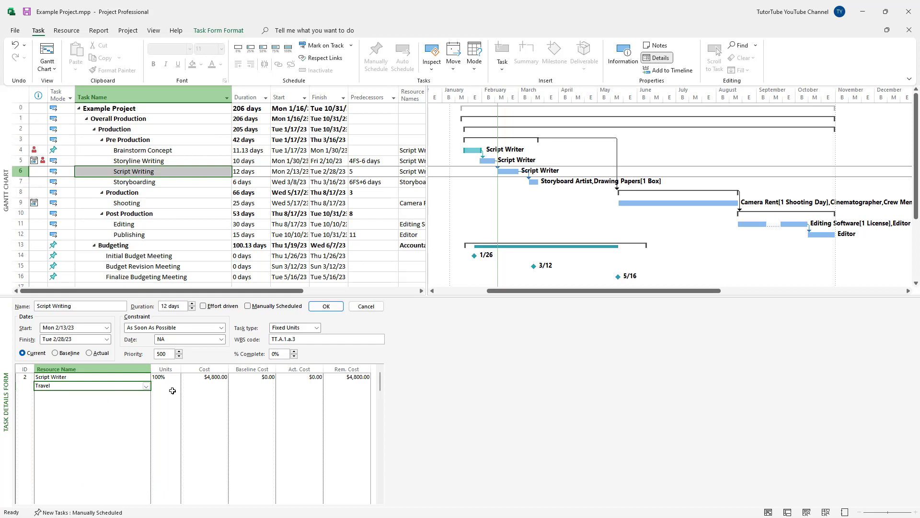
left_click(221, 383)
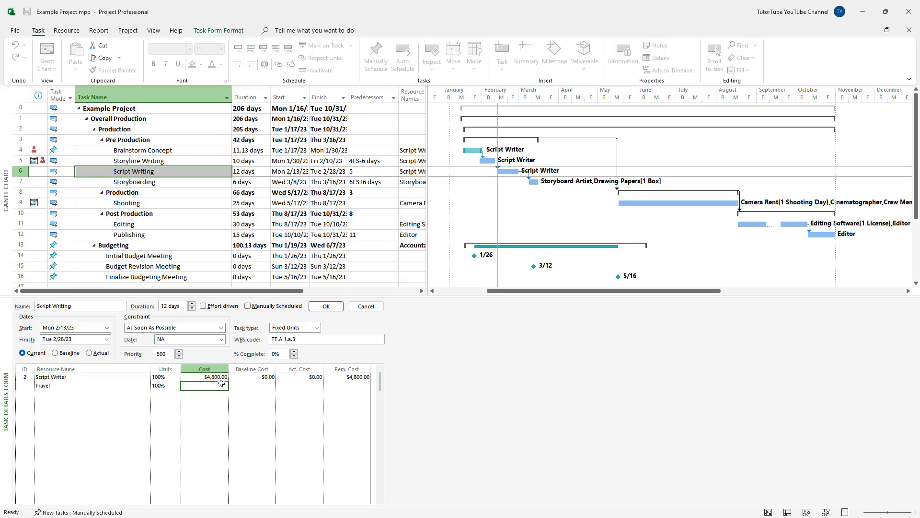
key("Return")
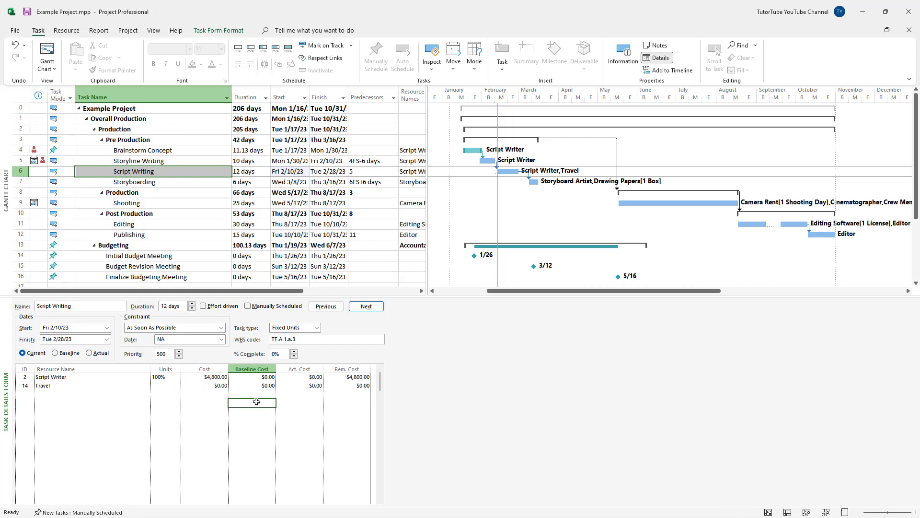
Try costs of 33333 and 58 for the Travel resource on the Script Writing task
type("33")
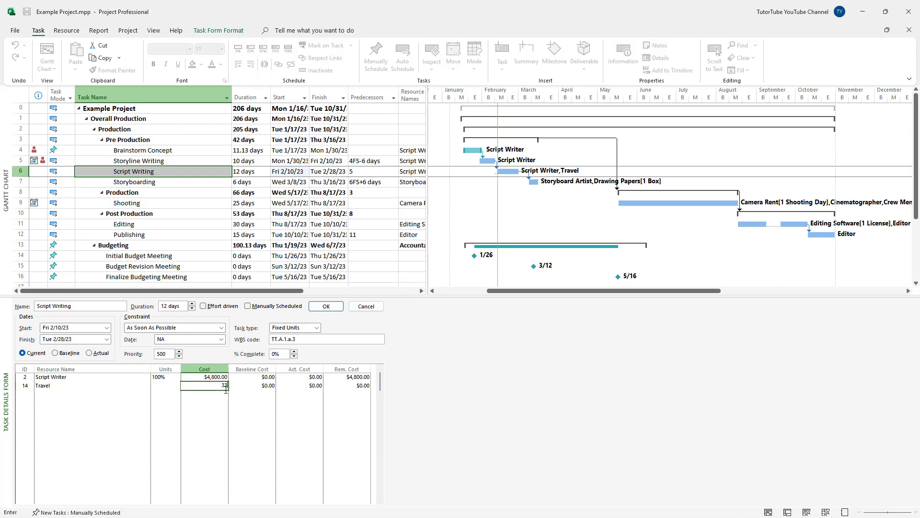
type("3333")
key("Return")
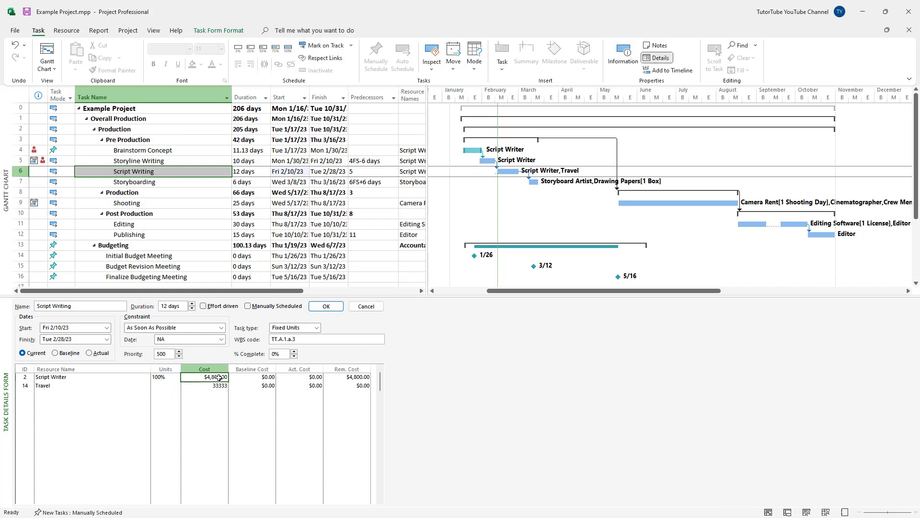
key("Down")
type("5")
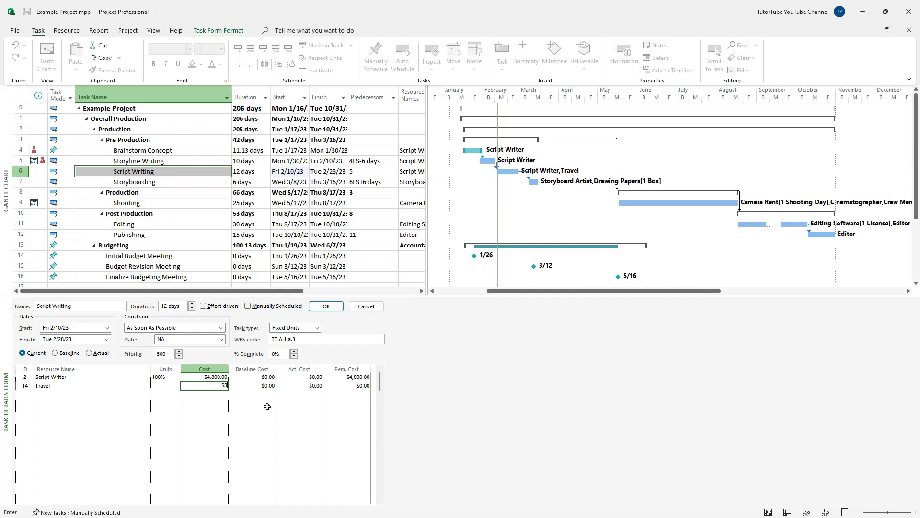
key("Return")
left_click(219, 377)
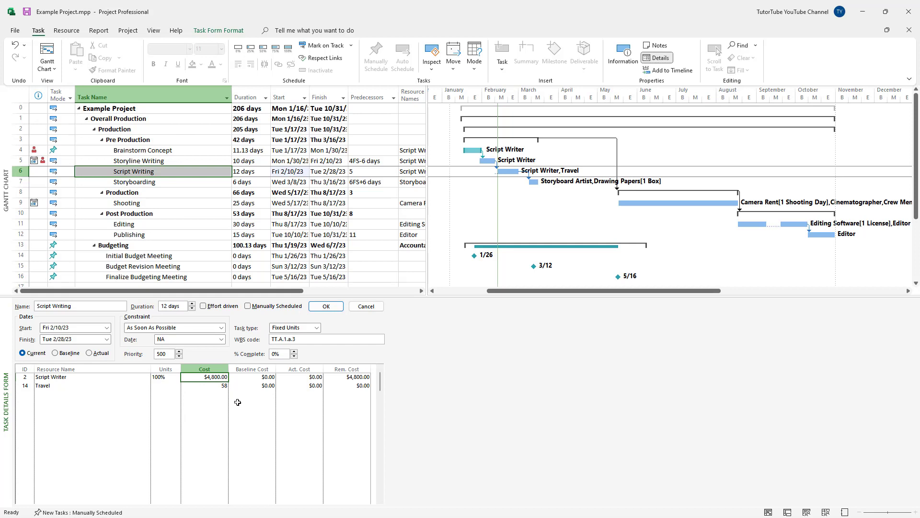
key("Return")
Try to add First Aid as the second resource of the Script Writing task with 100% units
left_click(134, 386)
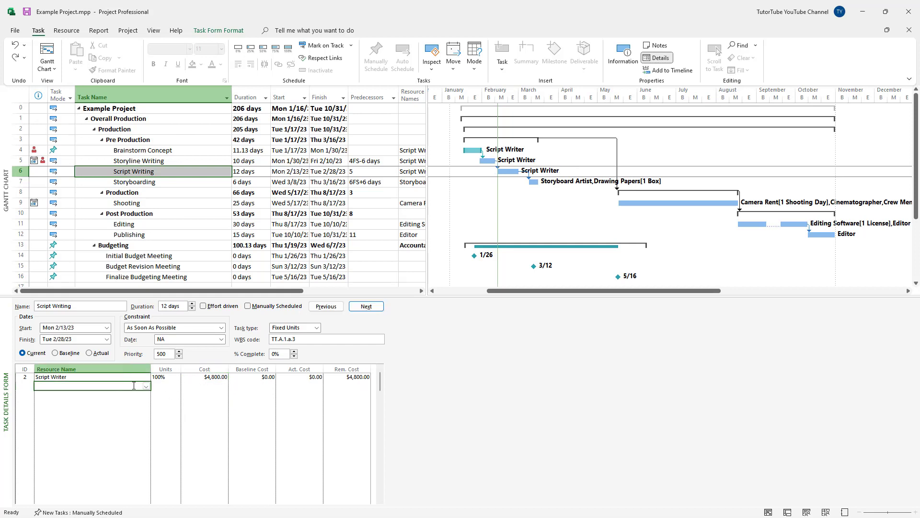
left_click(146, 389)
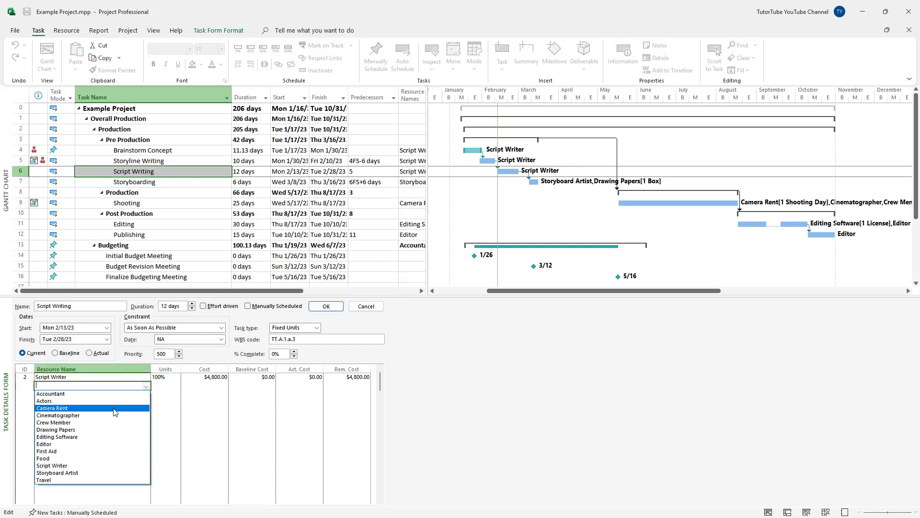
left_click(82, 458)
left_click(217, 386)
left_click(217, 399)
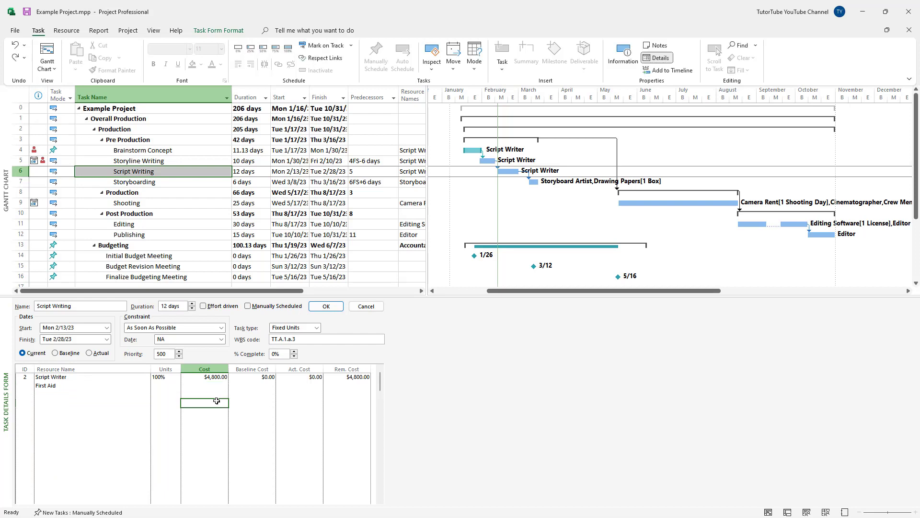
left_click(221, 384)
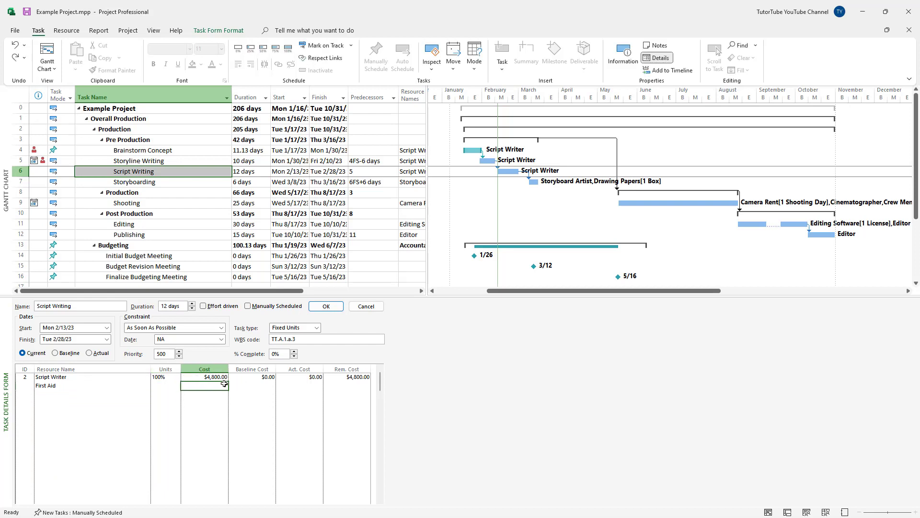
left_click(161, 388)
left_click(176, 384)
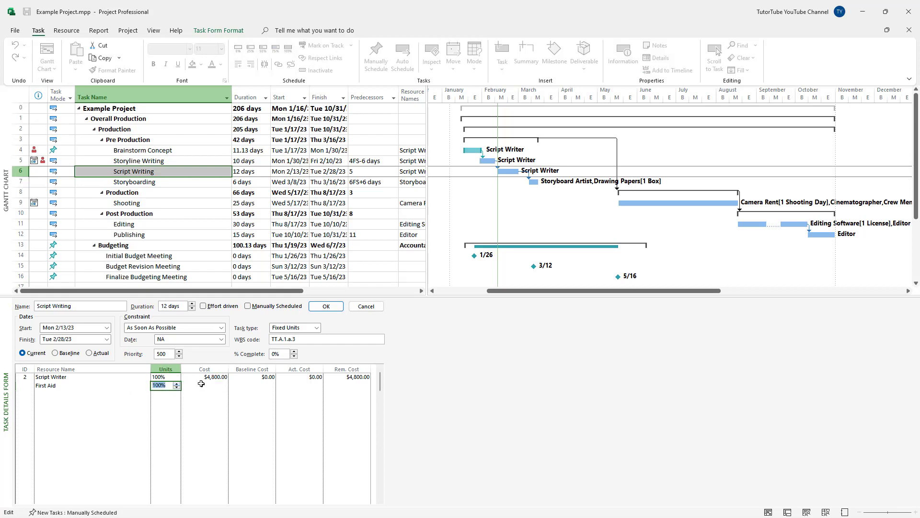
left_click(212, 385)
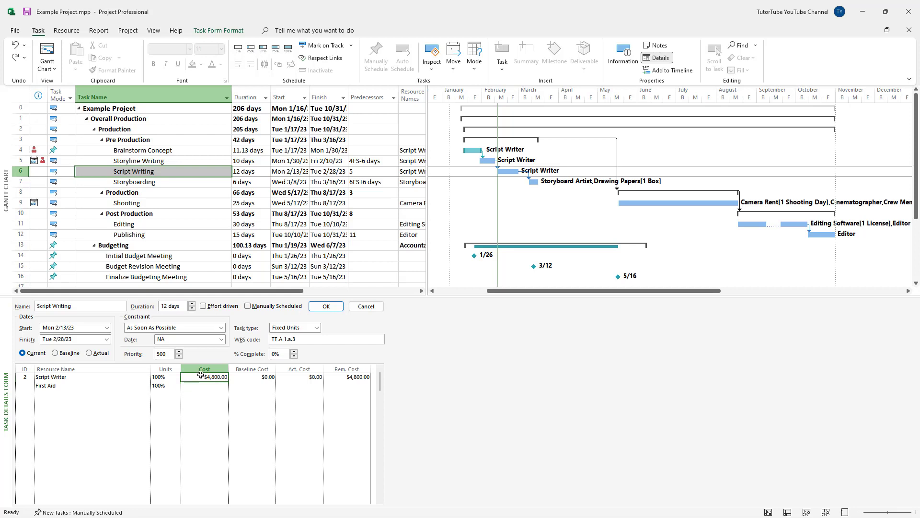
Assign the Travel resource to the Script Writing task in place of the First Aid entry
left_click(73, 386)
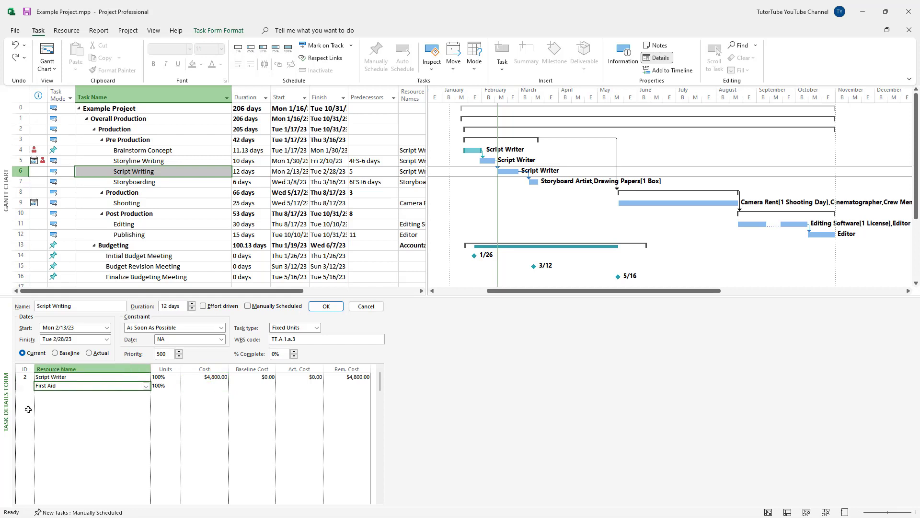
left_click(147, 388)
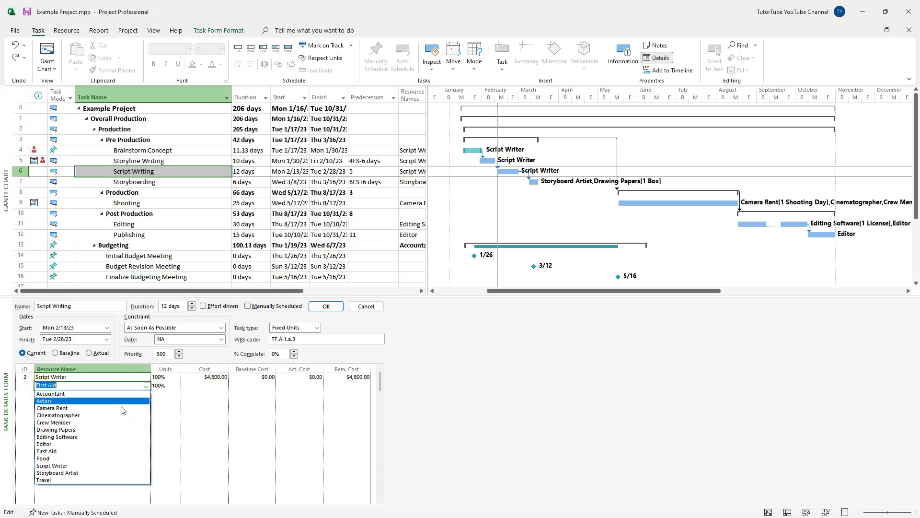
left_click(77, 479)
left_click(176, 386)
left_click(208, 385)
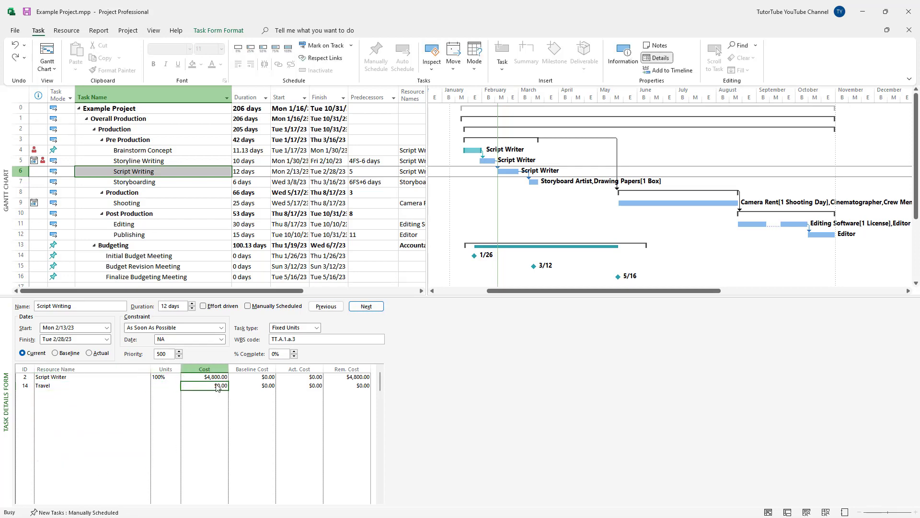
Set the Travel resource's cost on the Script Writing task to $555
double_click(209, 385)
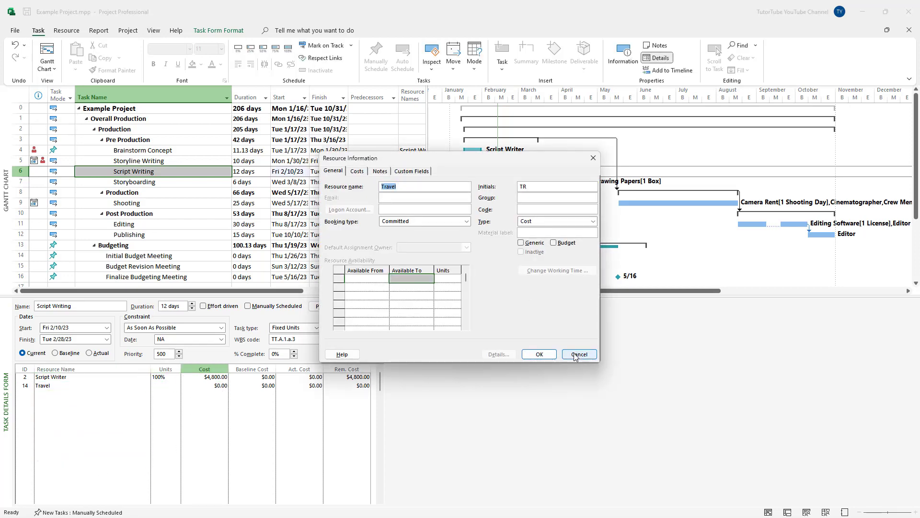
left_click(578, 354)
type("555")
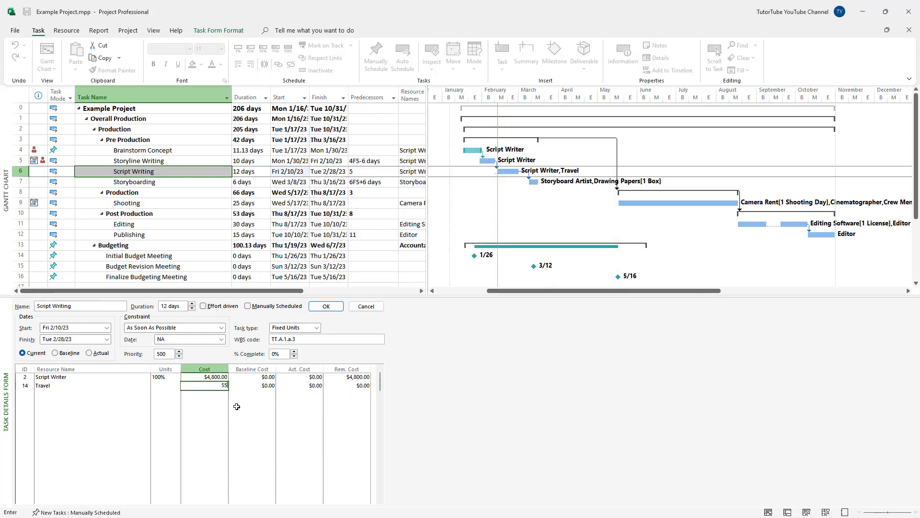
left_click(241, 411)
double_click(219, 387)
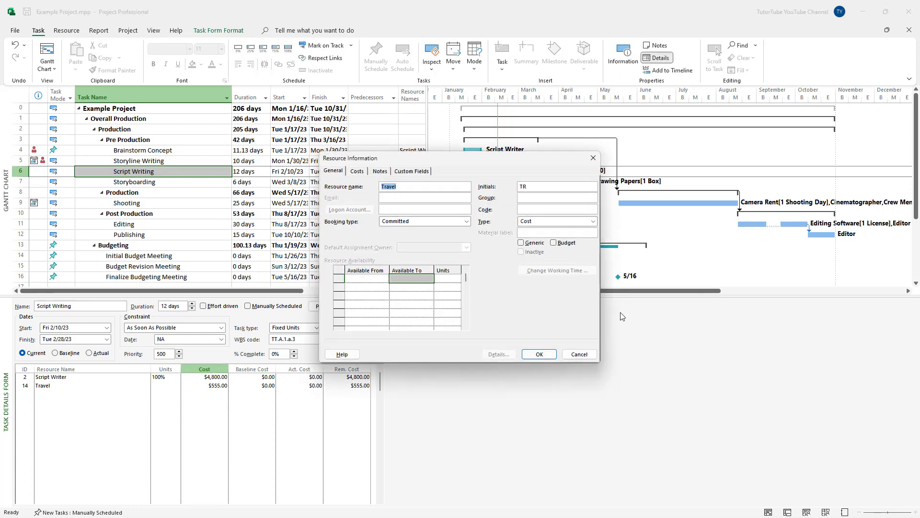
left_click(578, 353)
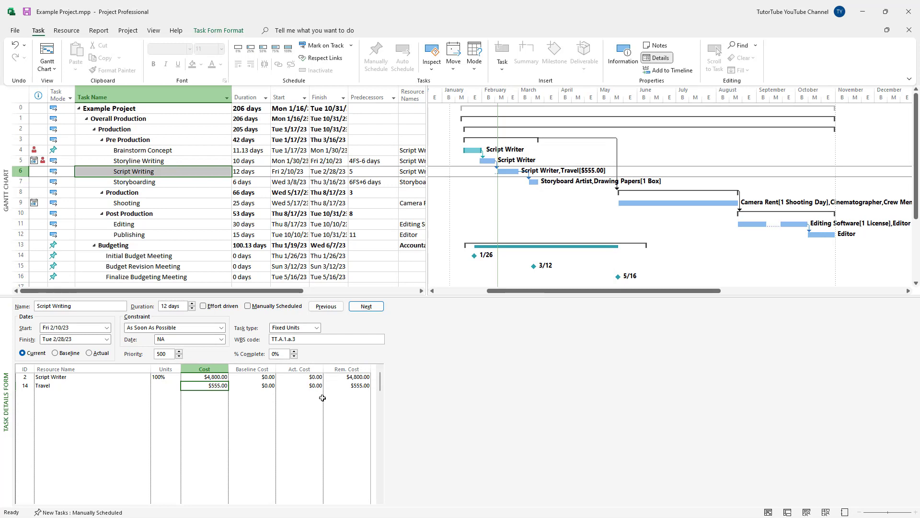
Add First Aid as the third resource of the Script Writing task, below Travel
left_click(216, 396)
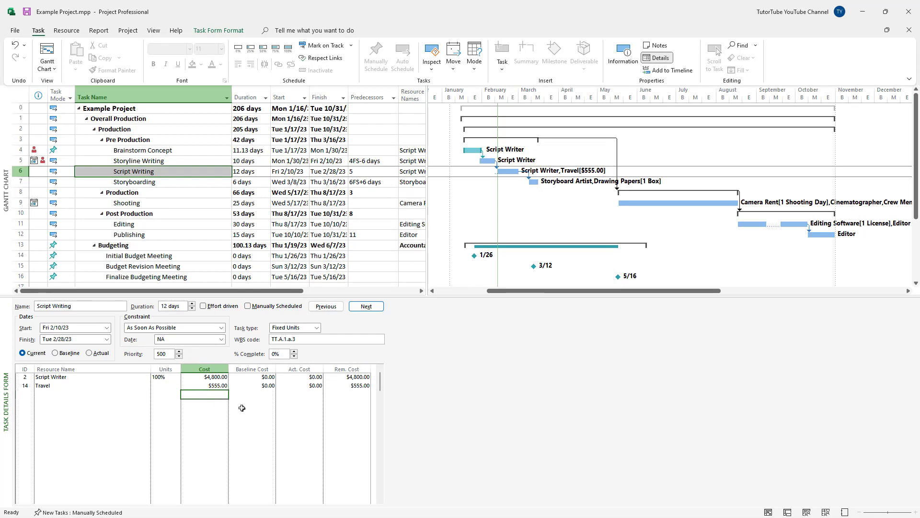
left_click(62, 394)
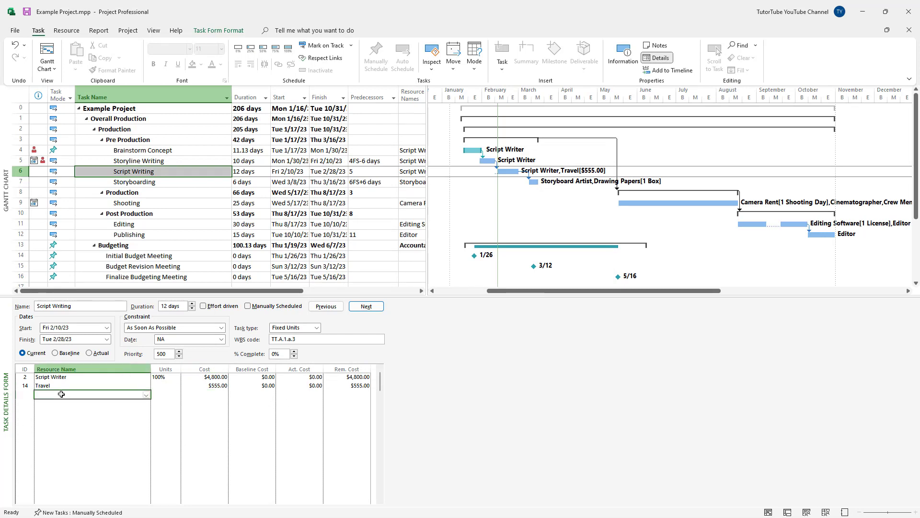
left_click(146, 395)
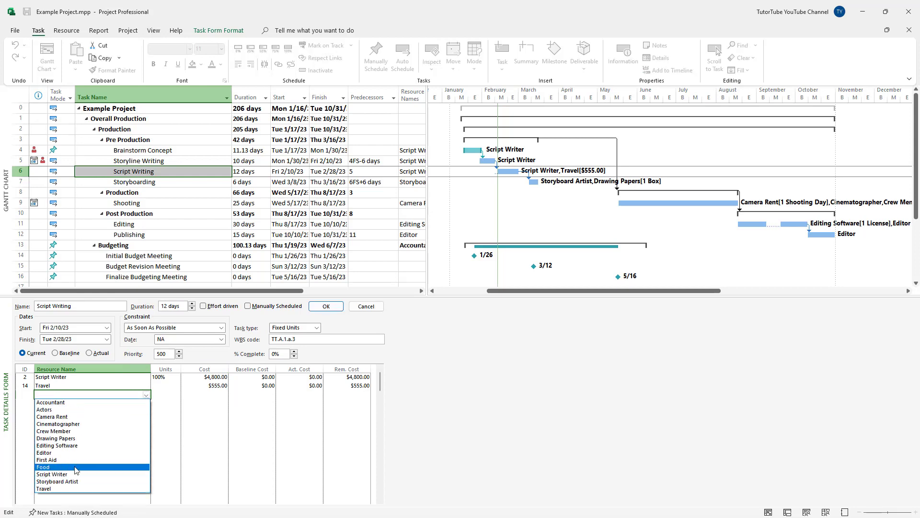
left_click(77, 461)
left_click(204, 394)
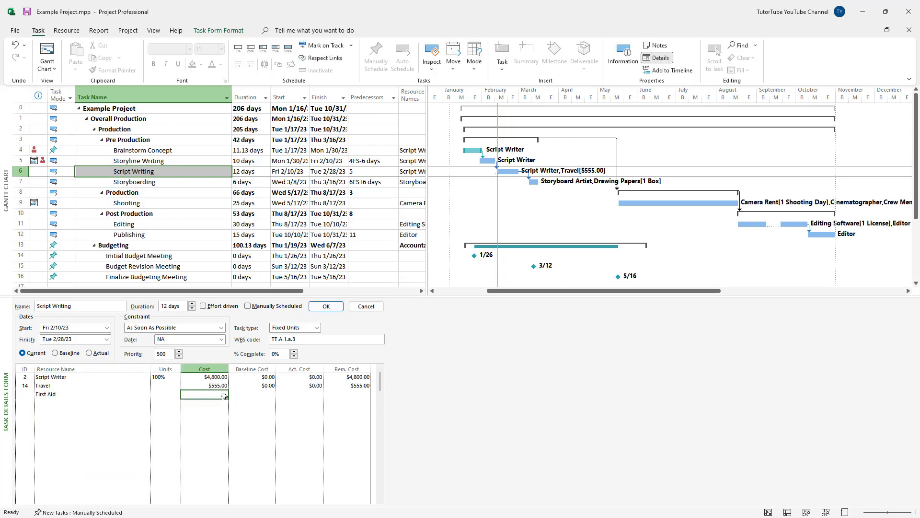
Set the First Aid resource's cost on the Script Writing task to $400
double_click(203, 394)
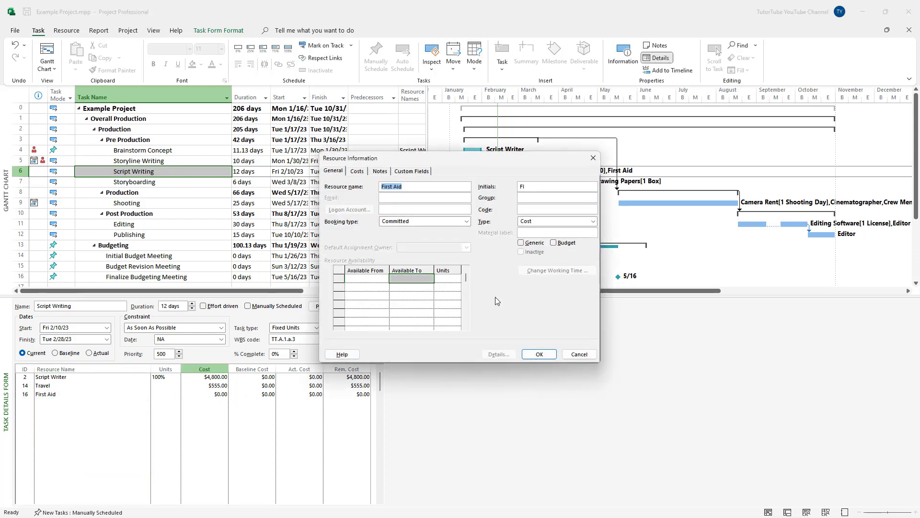
left_click(579, 353)
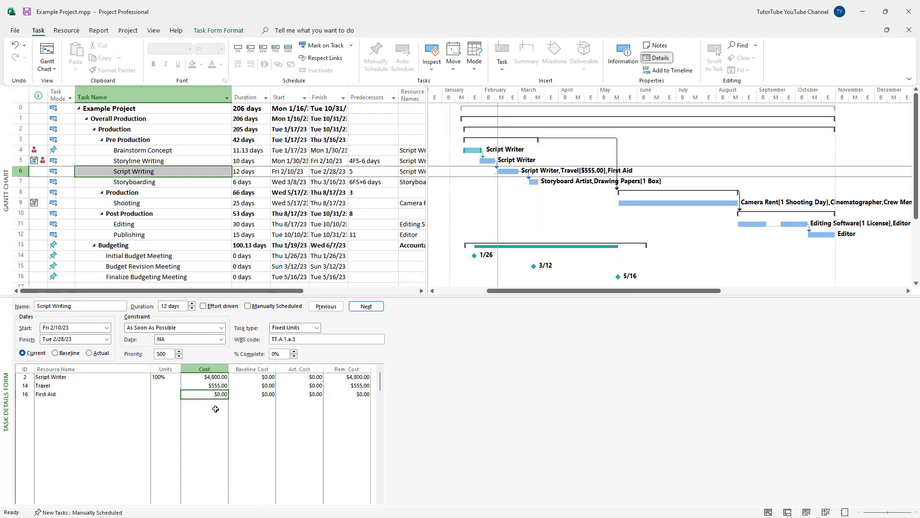
type("400")
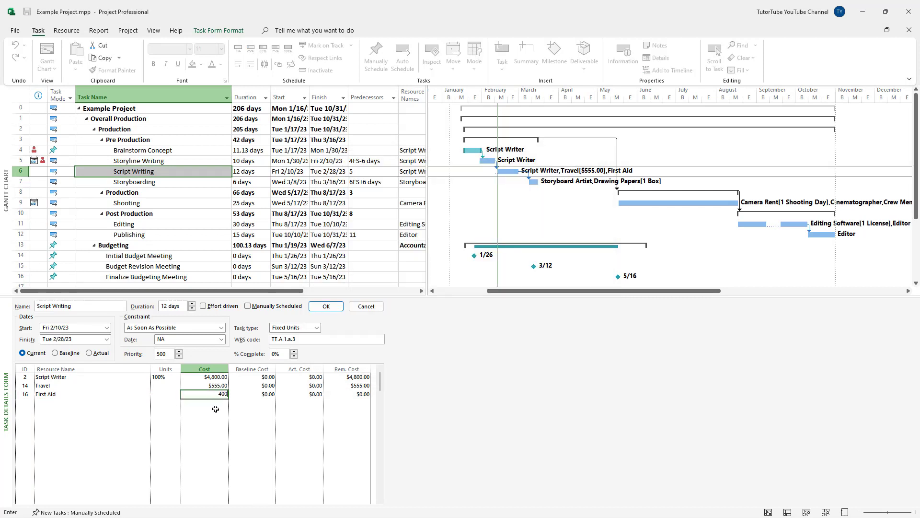
key("Return")
double_click(211, 393)
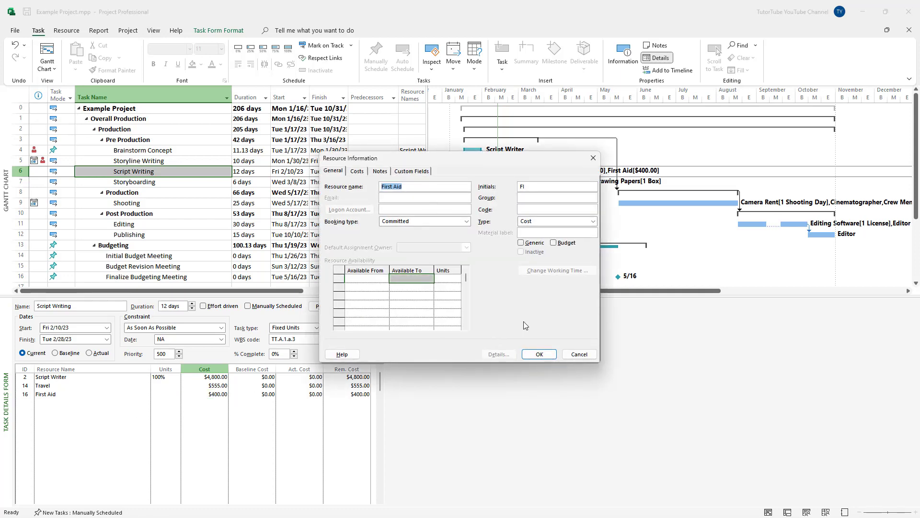
left_click(539, 353)
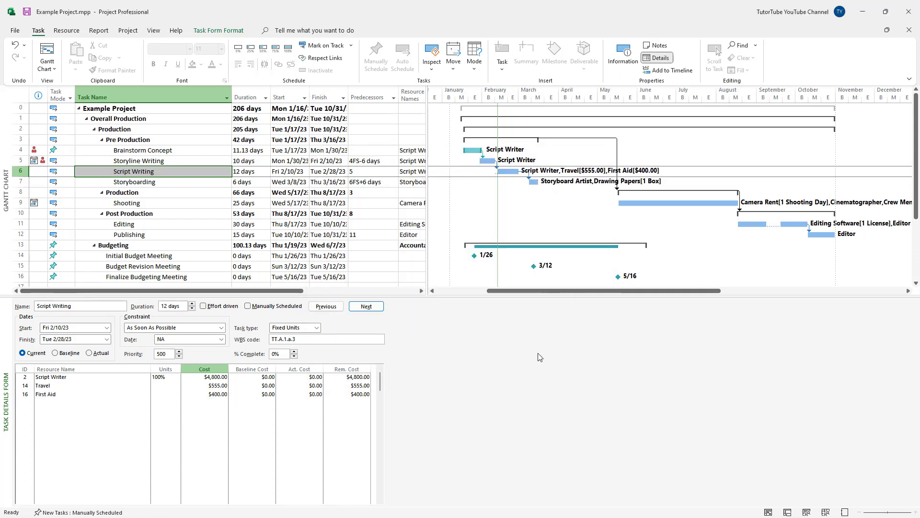
left_click(336, 416)
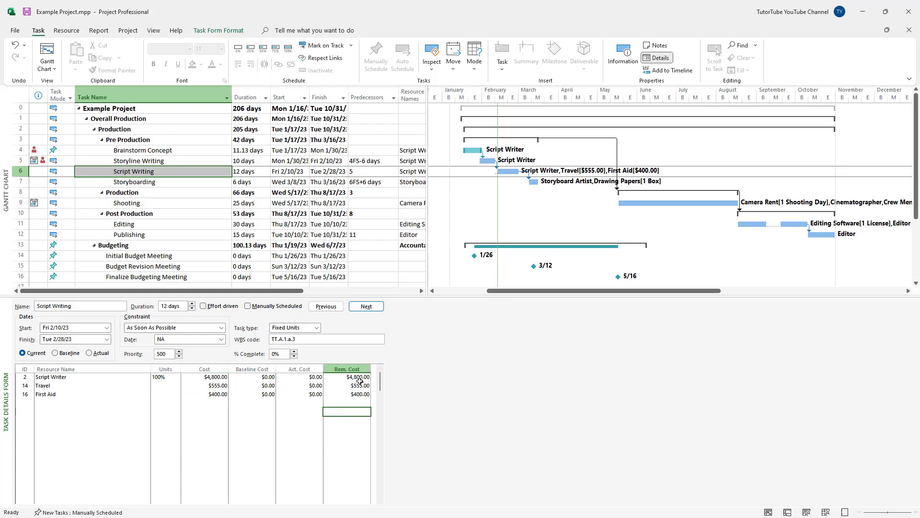
left_click(297, 419)
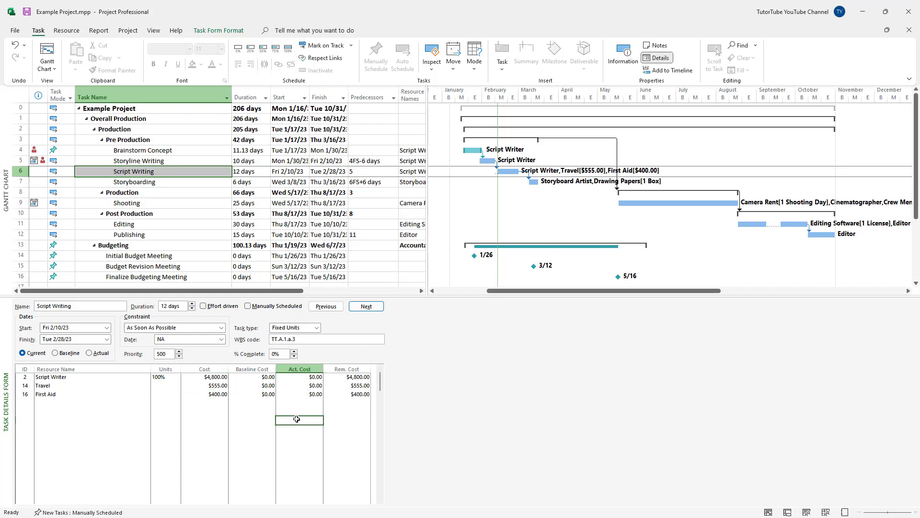